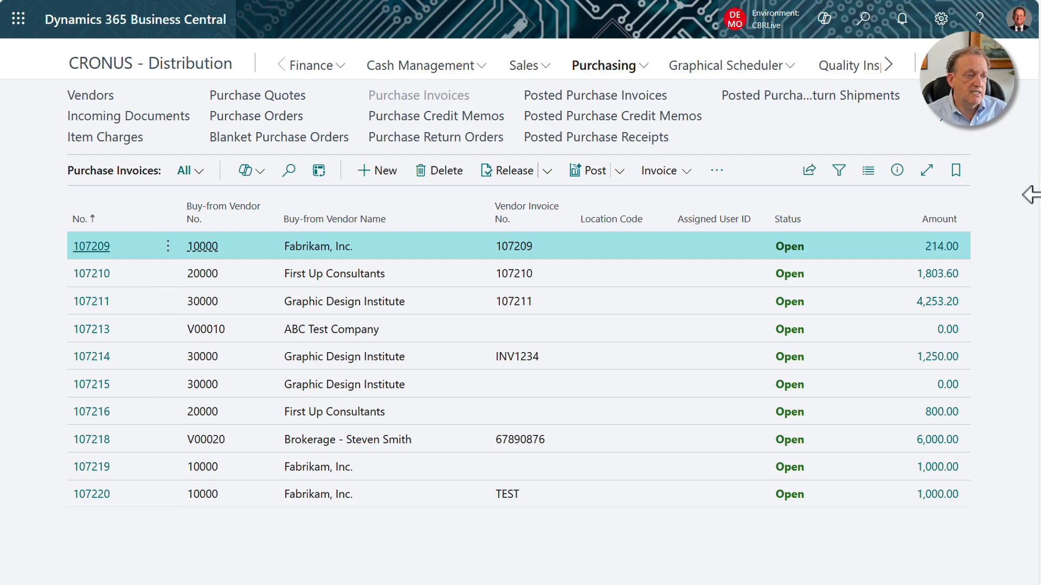
Create a new purchase invoice for the brokerage vendor located in Long Beach, found by searching for "broker".
{"action": "mouse_move", "coordinate": [959, 205]}
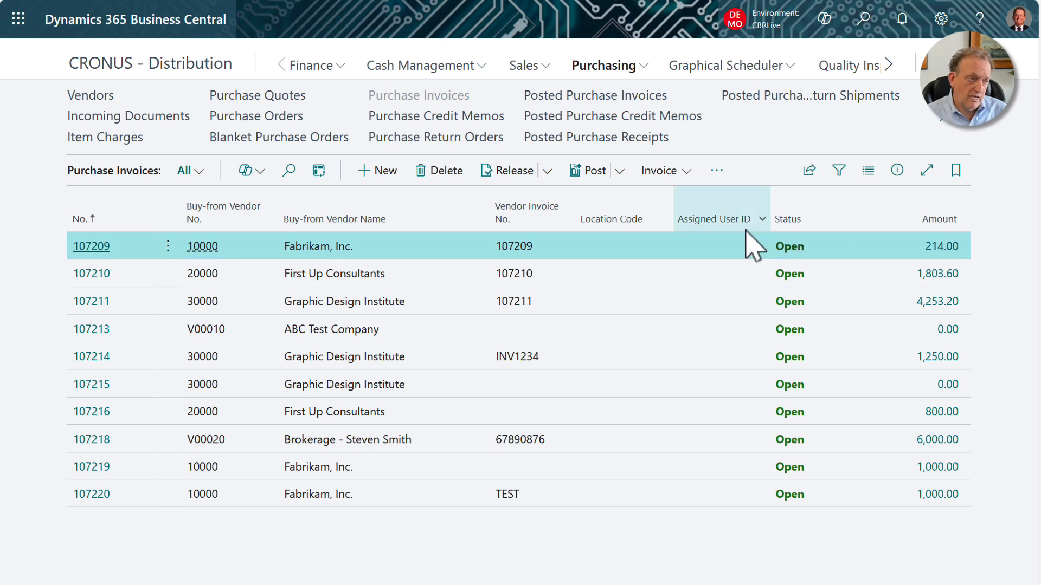
{"action": "mouse_move", "coordinate": [534, 238]}
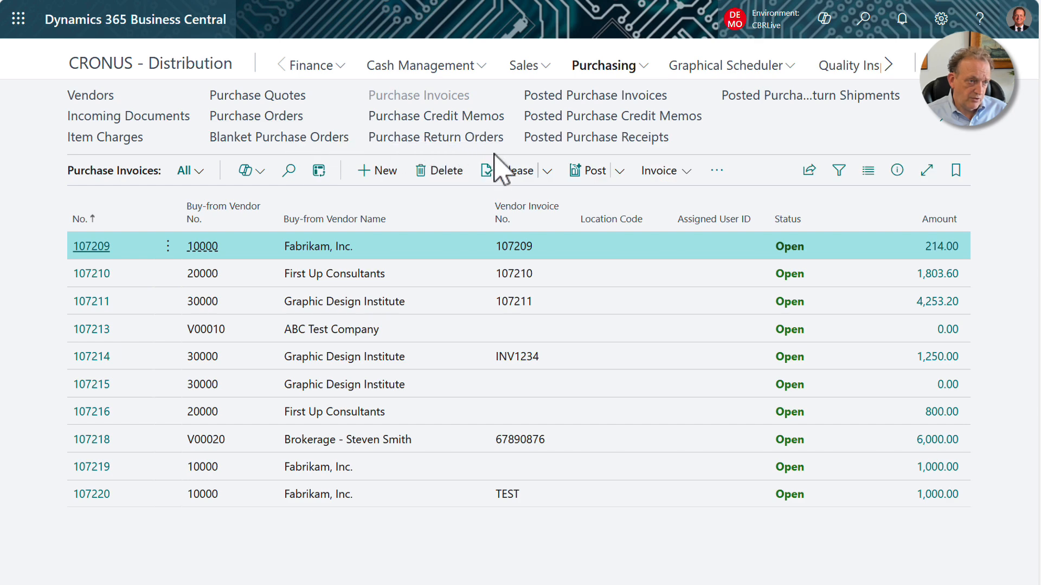
{"action": "left_click", "coordinate": [399, 179]}
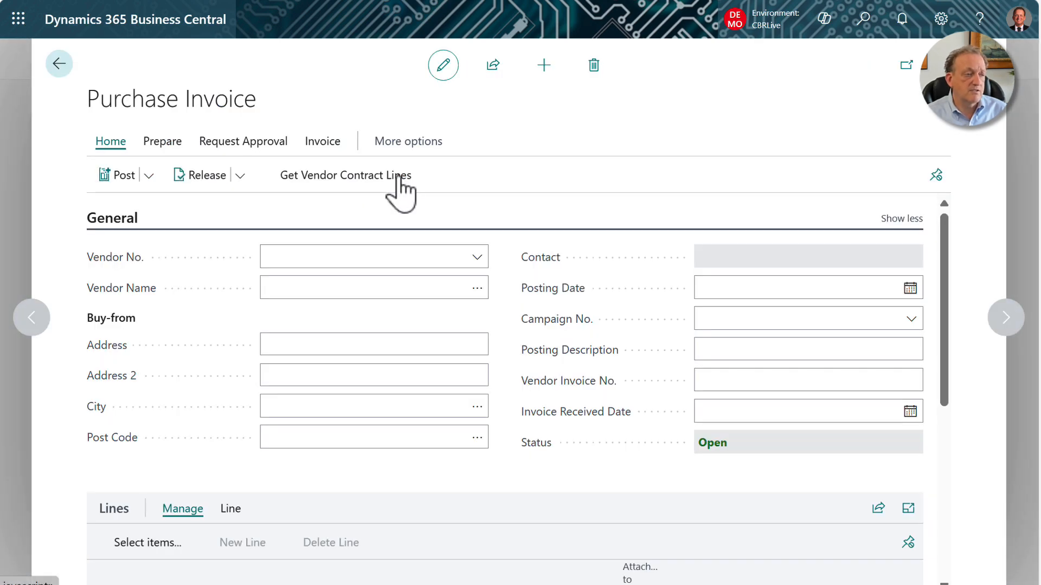
{"action": "type", "text": "broker"}
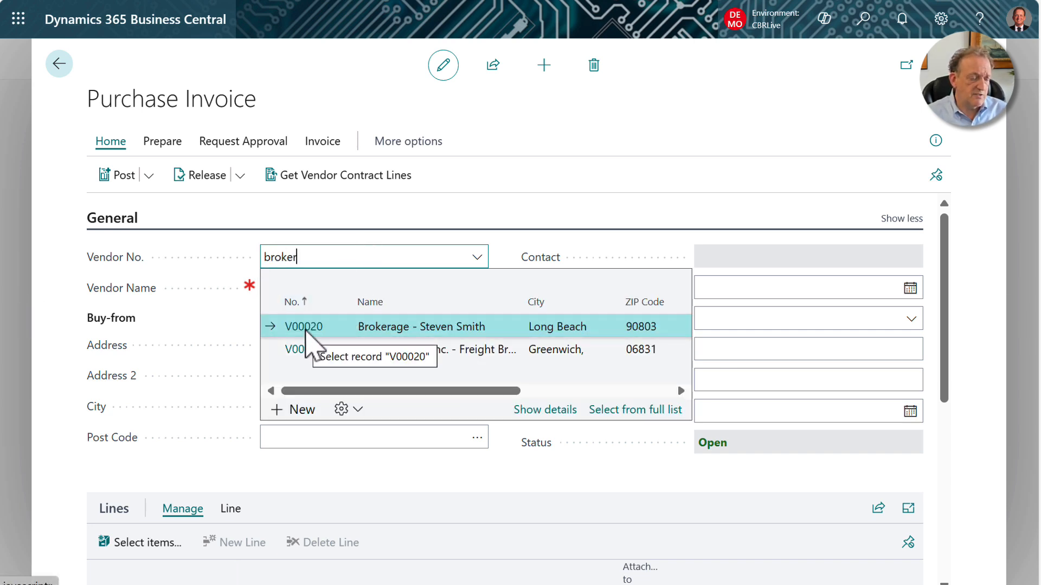
{"action": "left_click", "coordinate": [305, 327]}
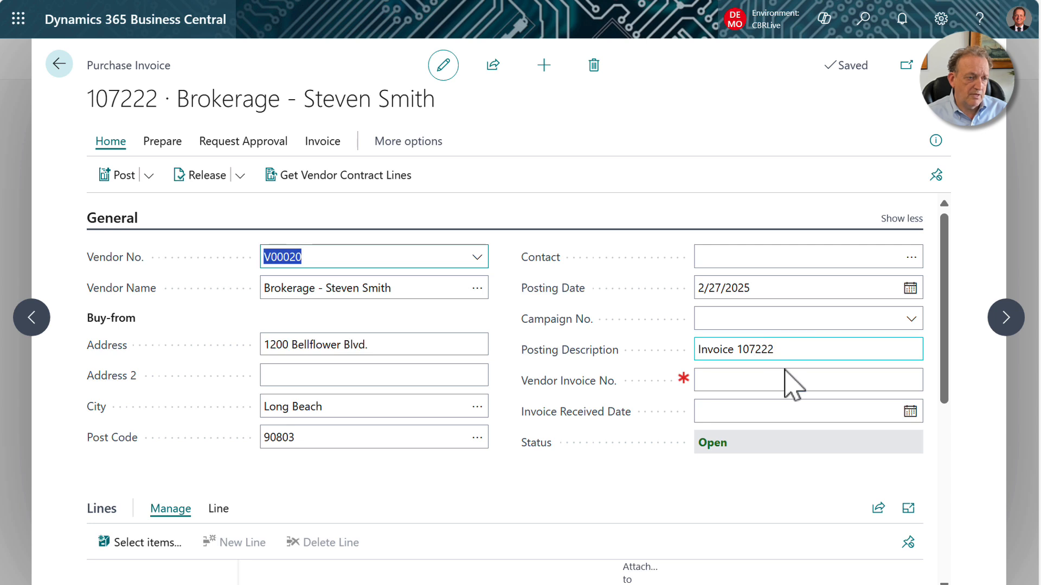
Fill in the vendor invoice number in the invoice's general information.
{"action": "left_click", "coordinate": [781, 383]}
{"action": "type", "text": "5678776"}
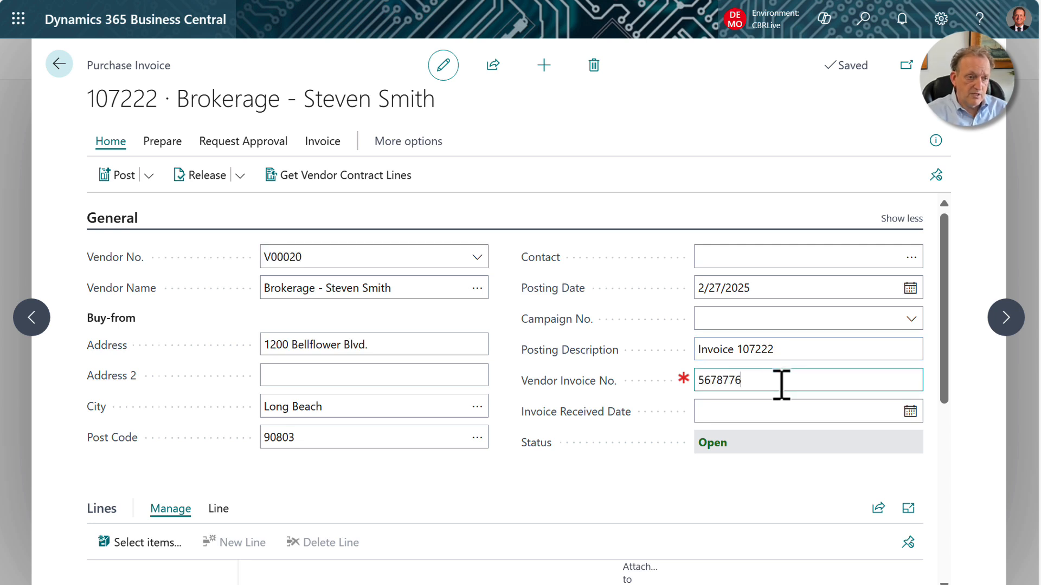
{"action": "left_click", "coordinate": [797, 413]}
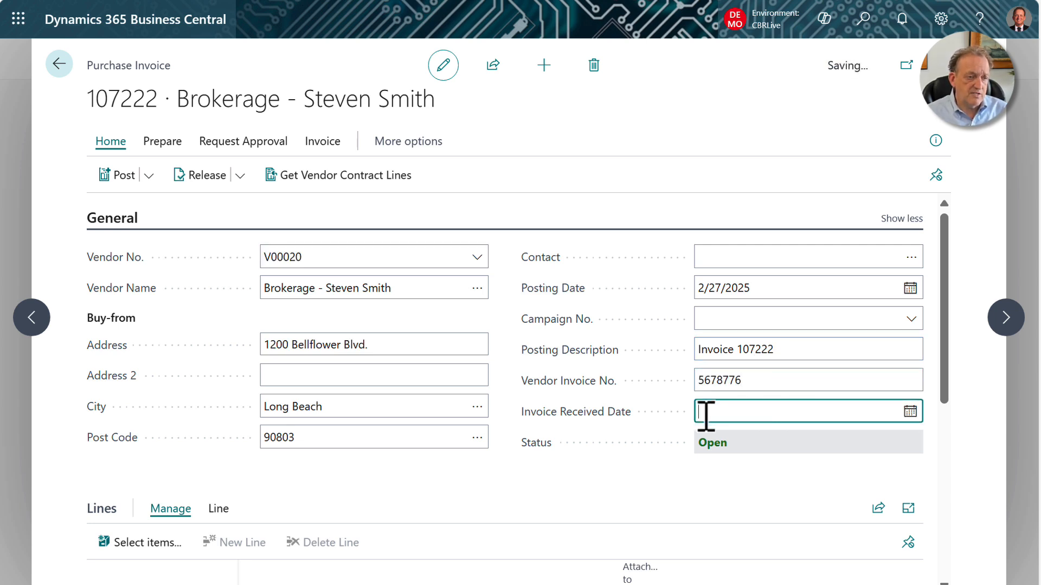
{"action": "left_click", "coordinate": [782, 353]}
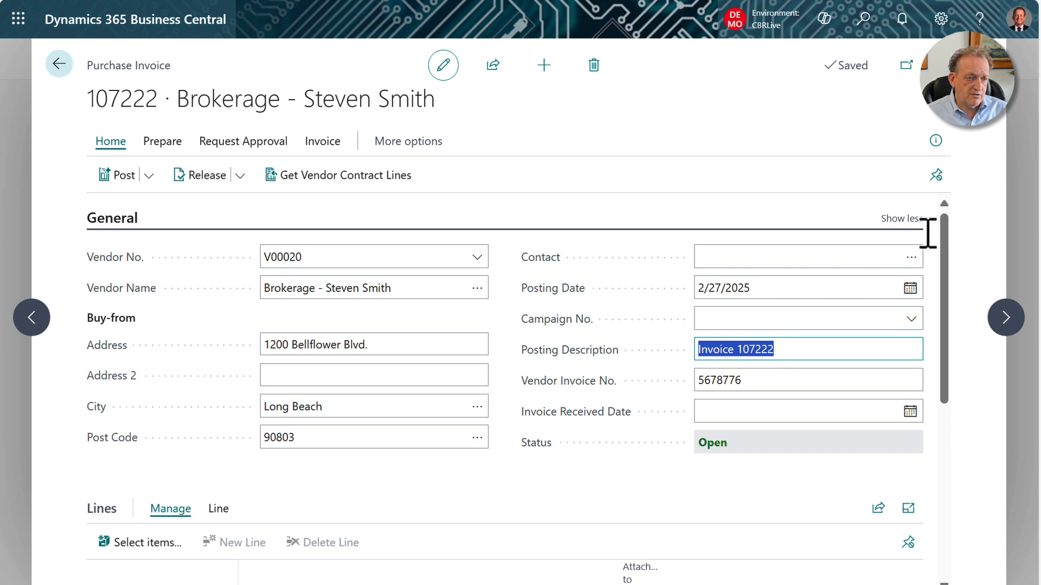
Make the first invoice line a Charge (Item) and assign it the item charge P-TARIFF.
{"action": "scroll", "coordinate": [604, 355], "scroll_direction": "down", "scroll_amount": 3}
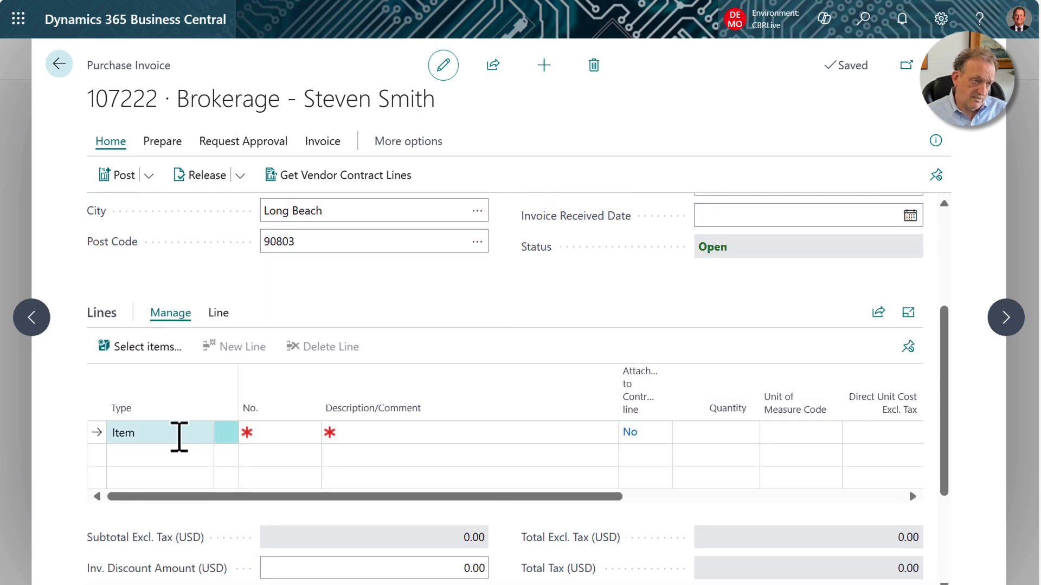
{"action": "left_click", "coordinate": [179, 436]}
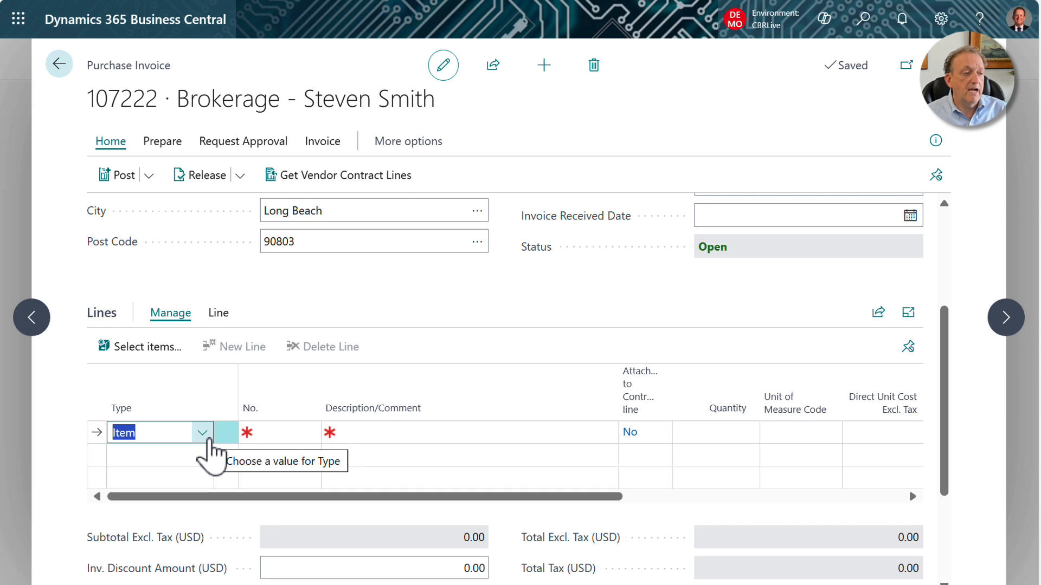
{"action": "left_click", "coordinate": [206, 442]}
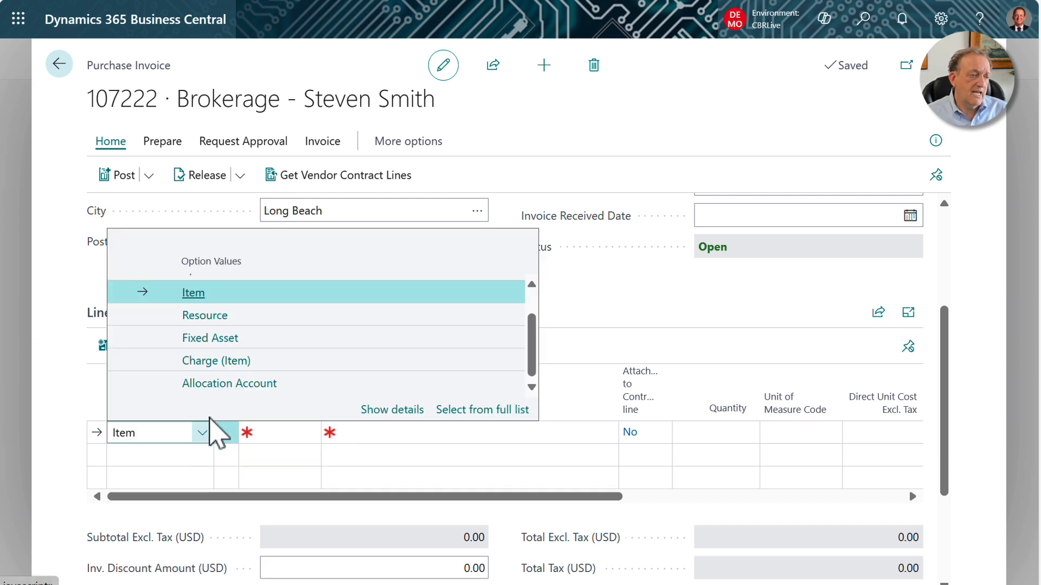
{"action": "left_click", "coordinate": [212, 365]}
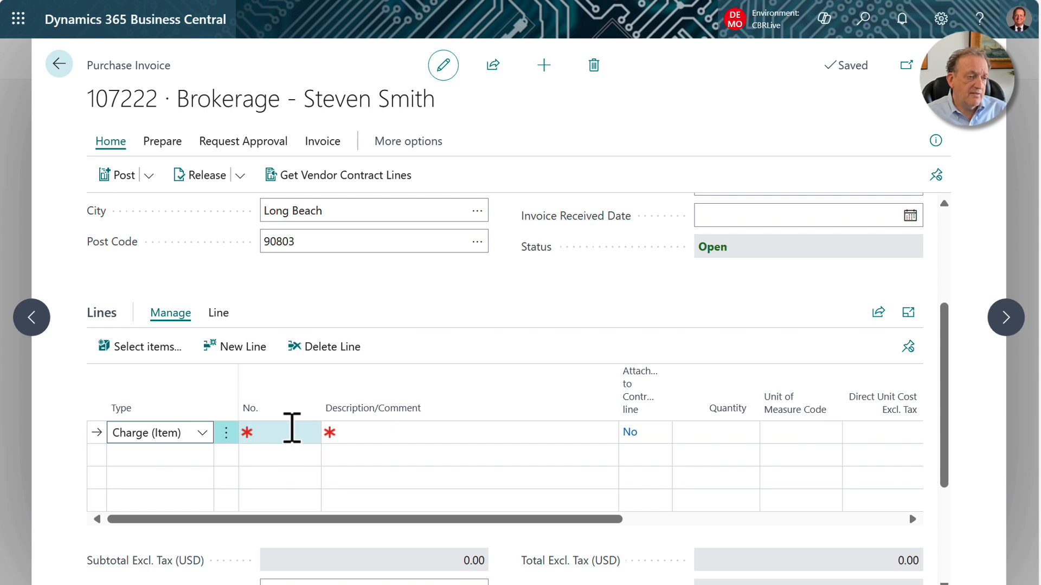
{"action": "left_click", "coordinate": [309, 434]}
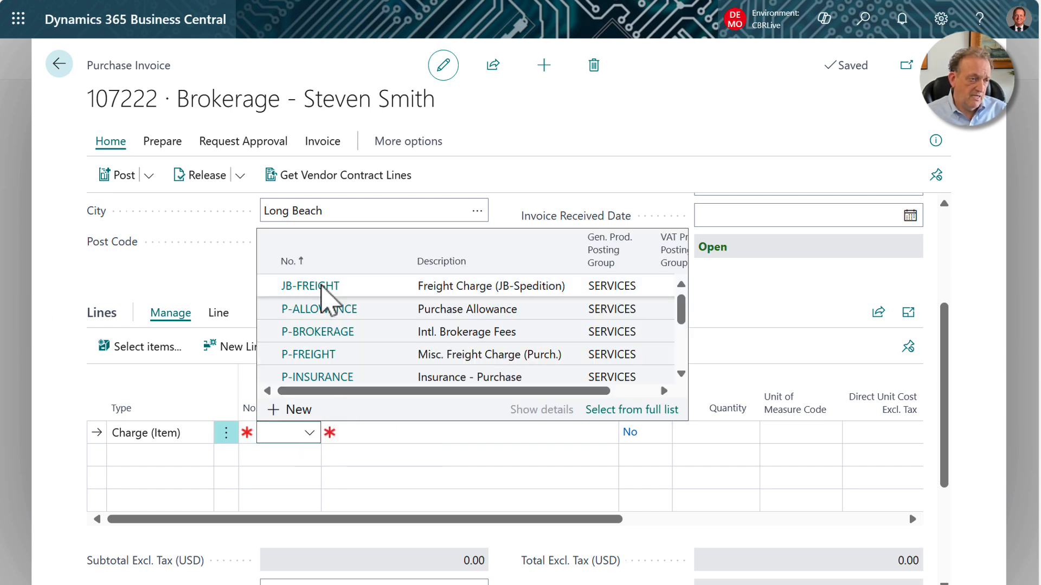
{"action": "type", "text": "p-"}
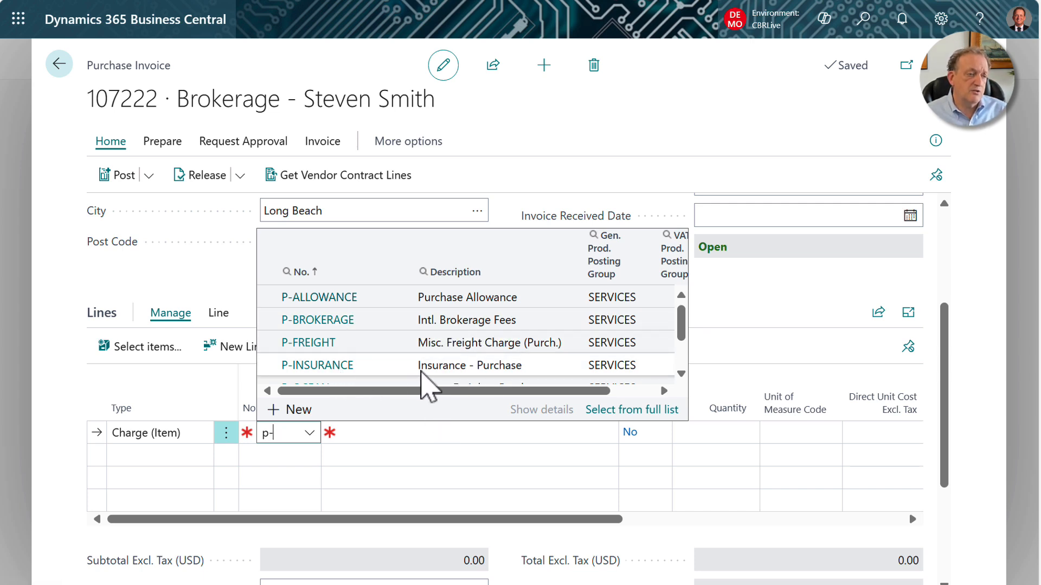
{"action": "scroll", "coordinate": [350, 355], "scroll_direction": "down", "scroll_amount": 3}
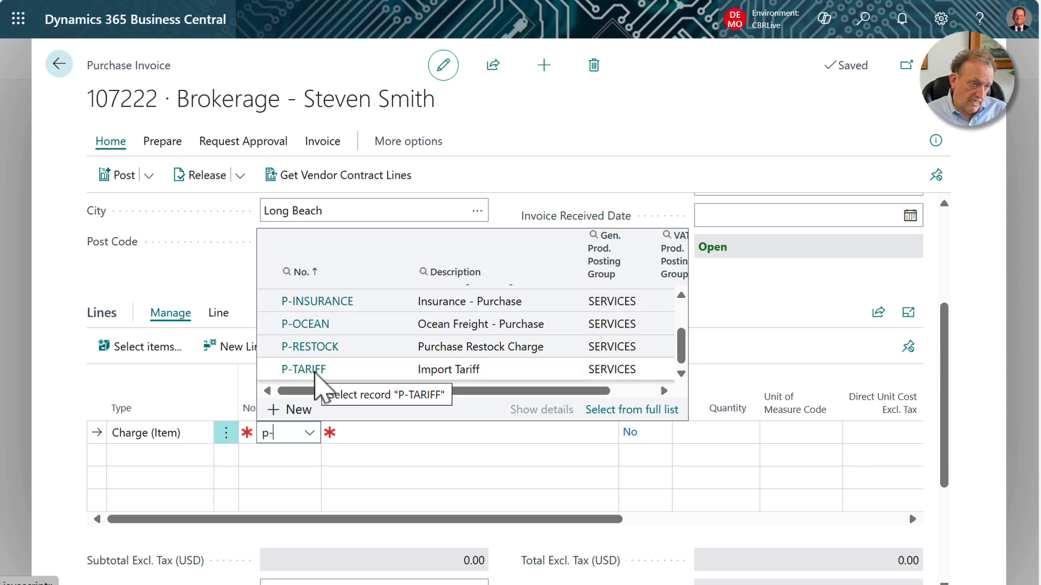
{"action": "left_click", "coordinate": [316, 371]}
Extend the tariff line's description to read "Import Tariff 25%".
{"action": "left_click", "coordinate": [490, 437]}
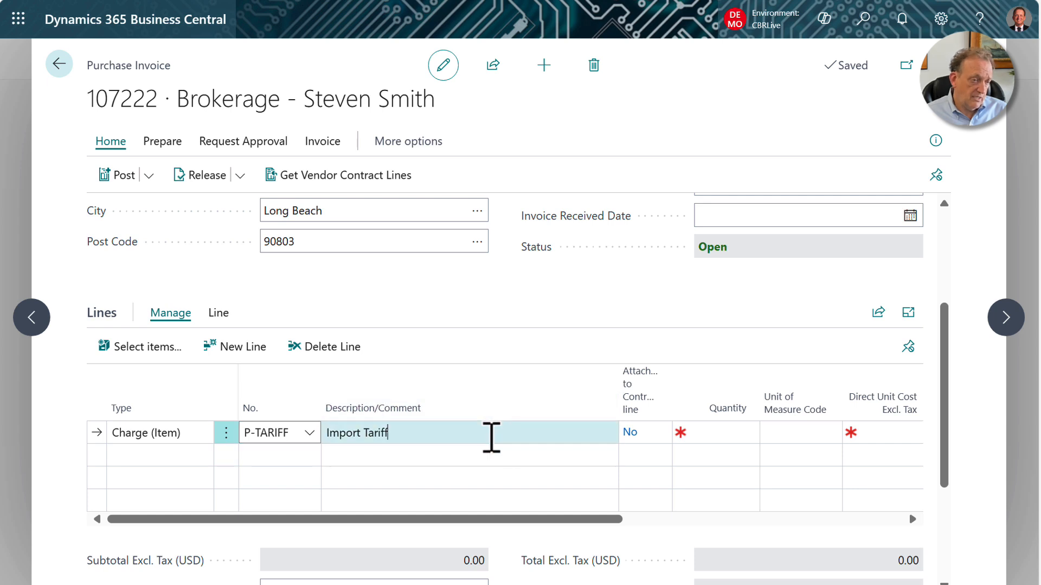
{"action": "left_click", "coordinate": [491, 437]}
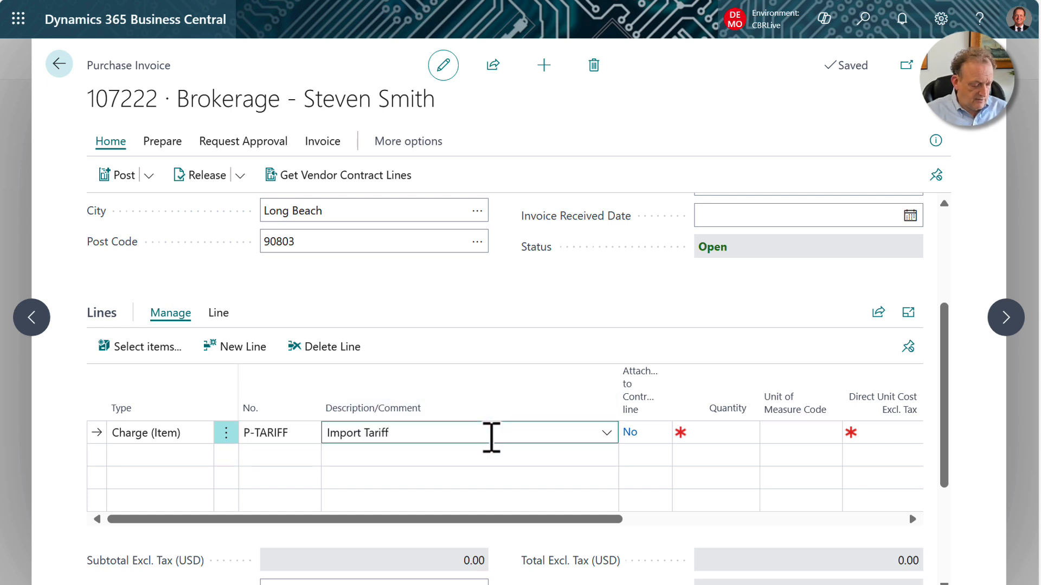
{"action": "type", "text": "25%"}
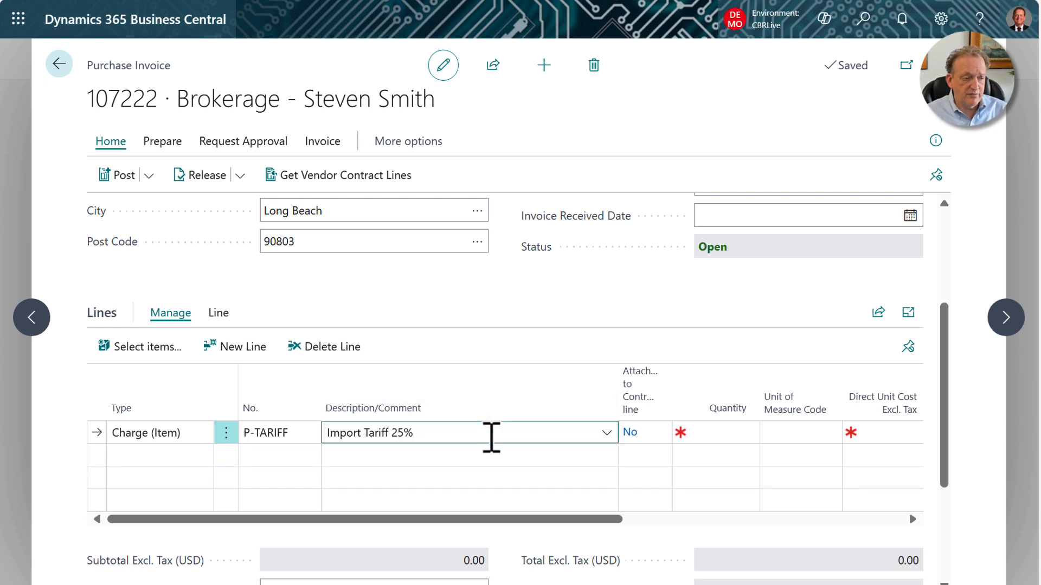
{"action": "key", "text": "Tab"}
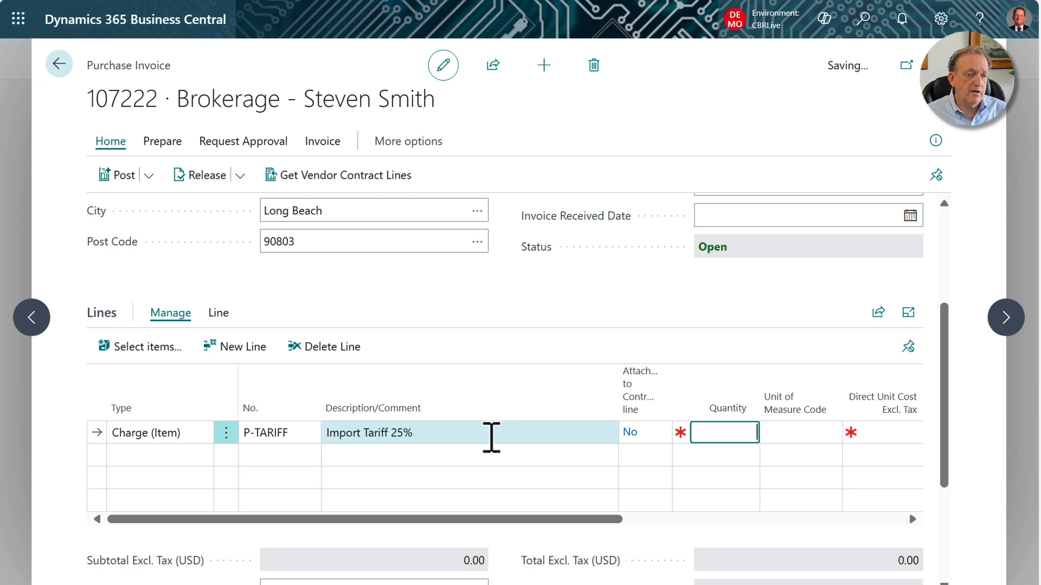
Set the tariff line's quantity to 1 and its direct unit cost excluding tax to 20,000.
{"action": "type", "text": "1"}
{"action": "key", "text": "Tab"}
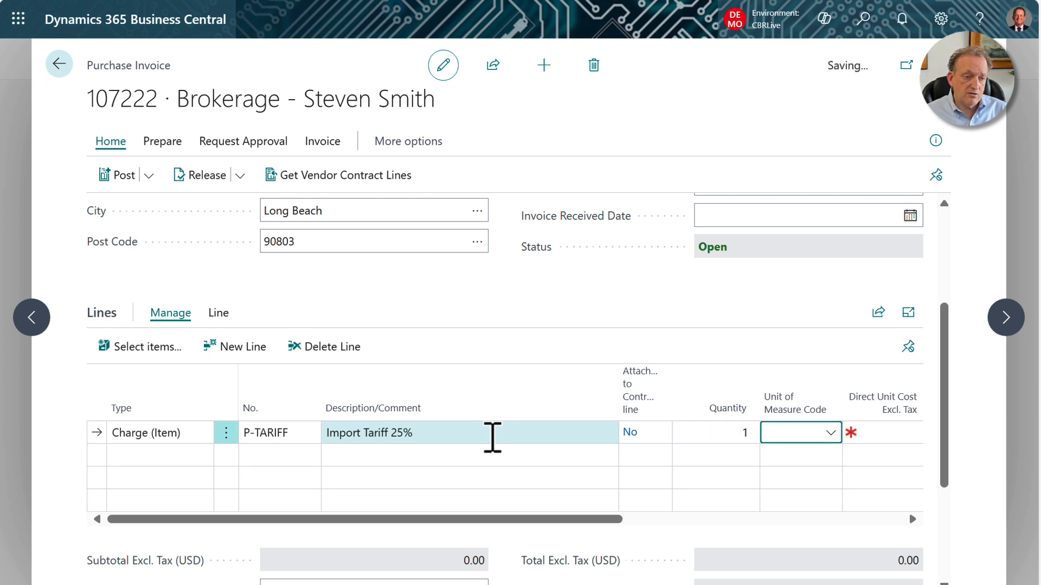
{"action": "key", "text": "Tab"}
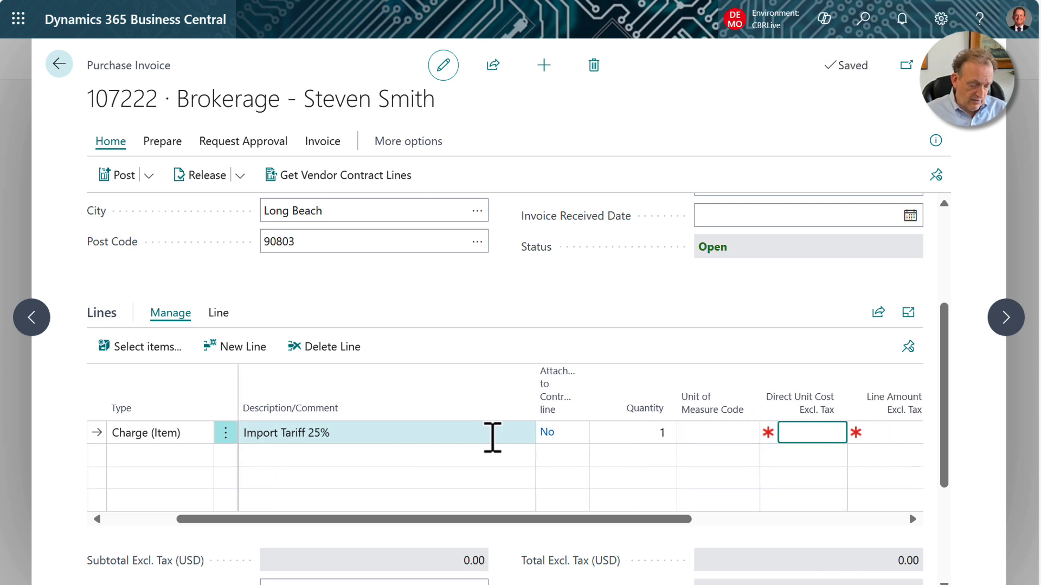
{"action": "type", "text": "20000"}
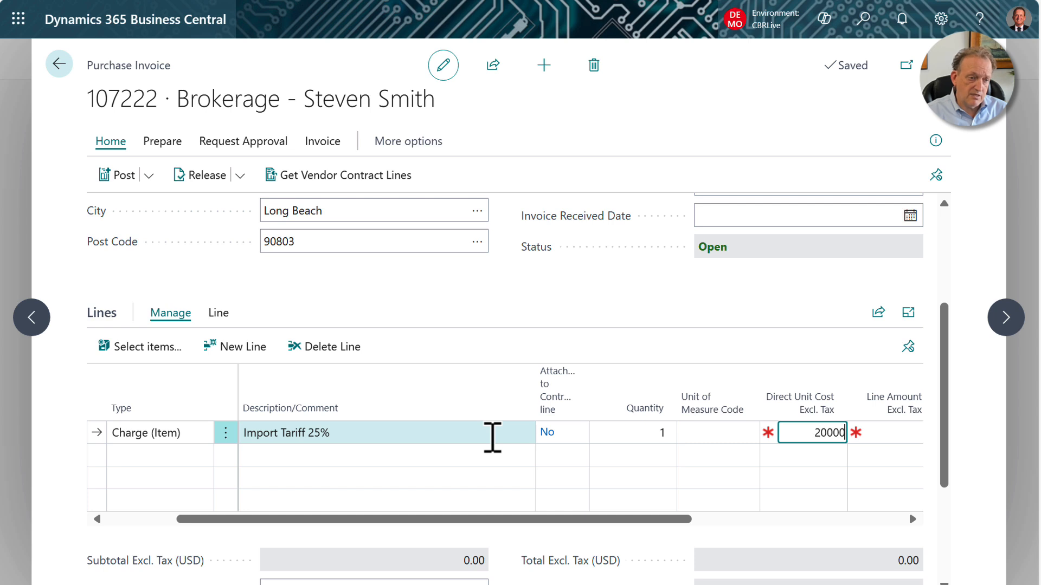
{"action": "key", "text": "Tab"}
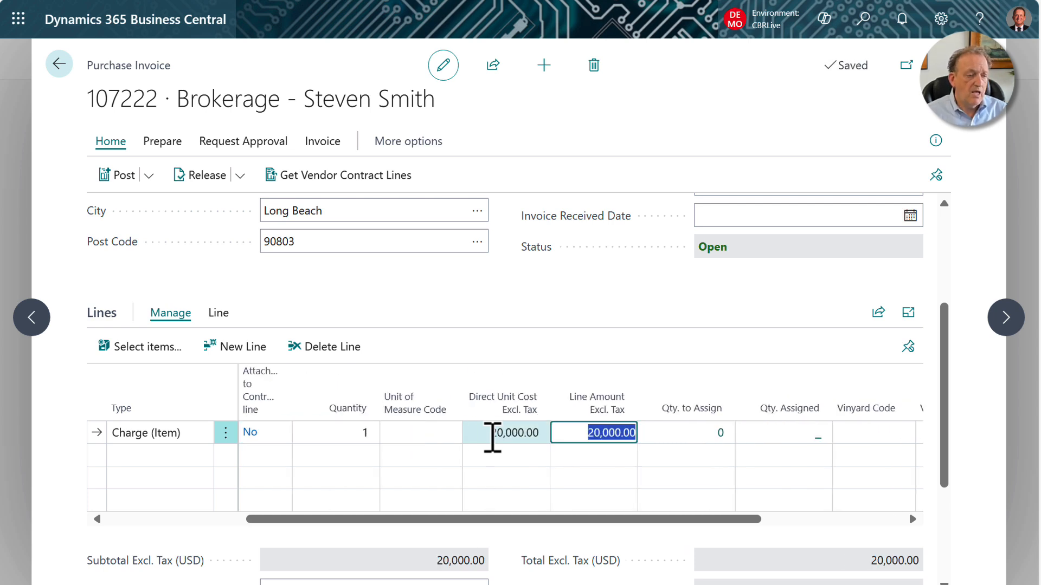
Add a second Charge (Item) line below the tariff line using the item charge P-OCEAN.
{"action": "left_click_drag", "start_coordinate": [332, 521], "coordinate": [175, 527]}
{"action": "left_click", "coordinate": [169, 458]}
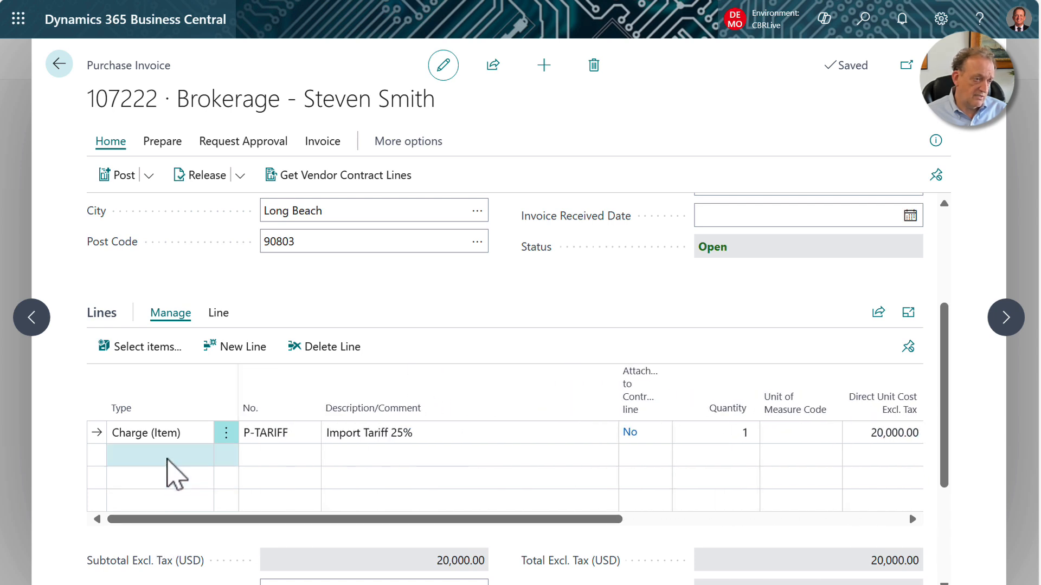
{"action": "left_click", "coordinate": [279, 458]}
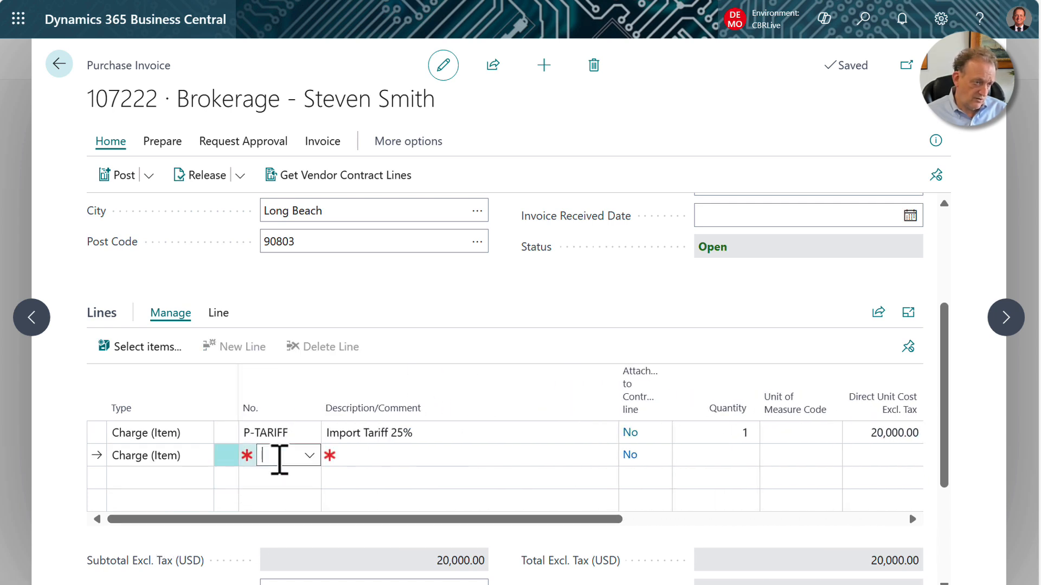
{"action": "type", "text": "p-oc"}
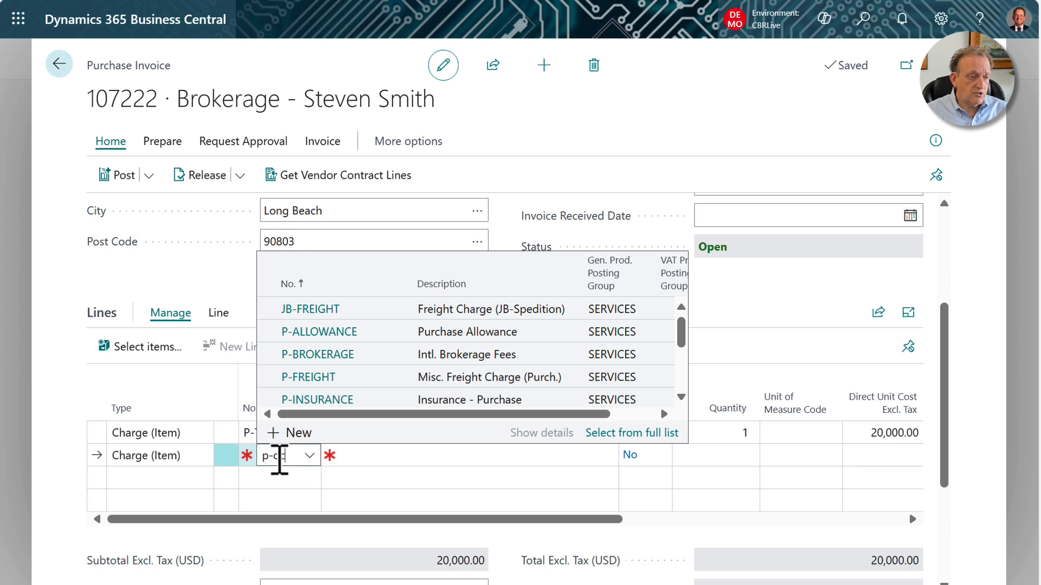
{"action": "left_click", "coordinate": [309, 362]}
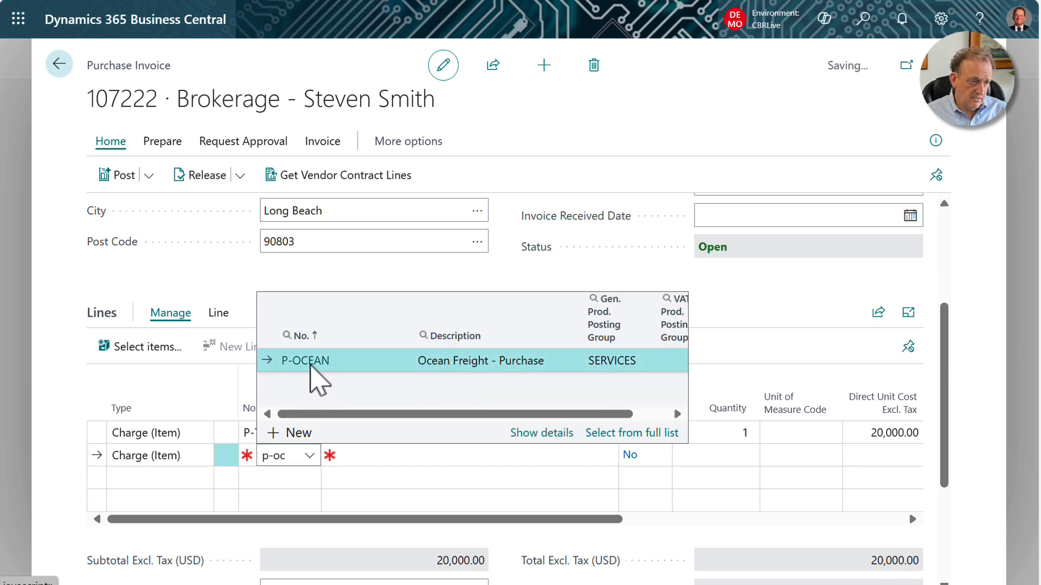
{"action": "key", "text": "Tab"}
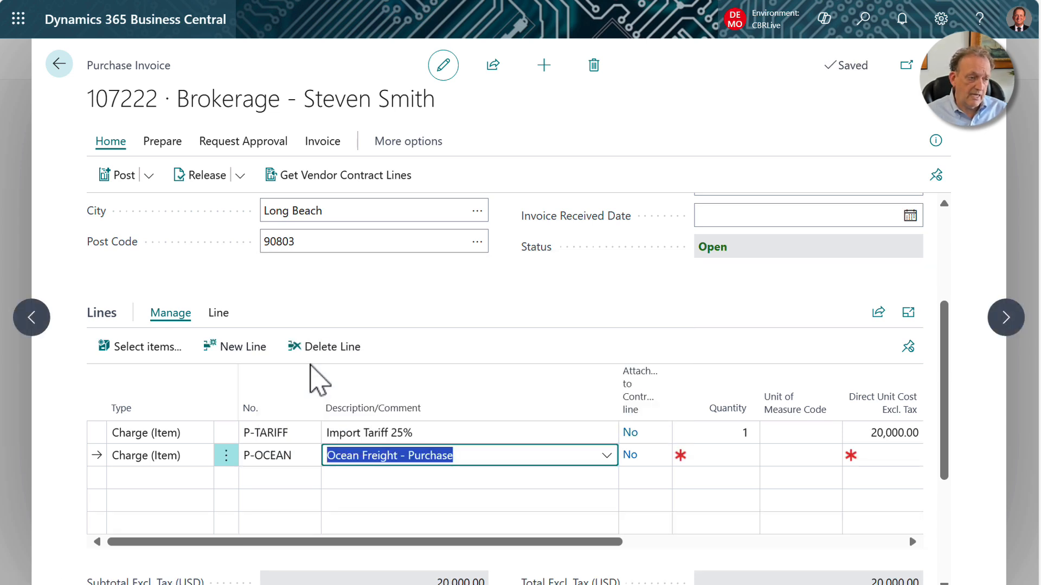
Set the ocean freight line's quantity to 1 and its direct unit cost excluding tax to 5,000.
{"action": "key", "text": "Tab"}
{"action": "type", "text": "1"}
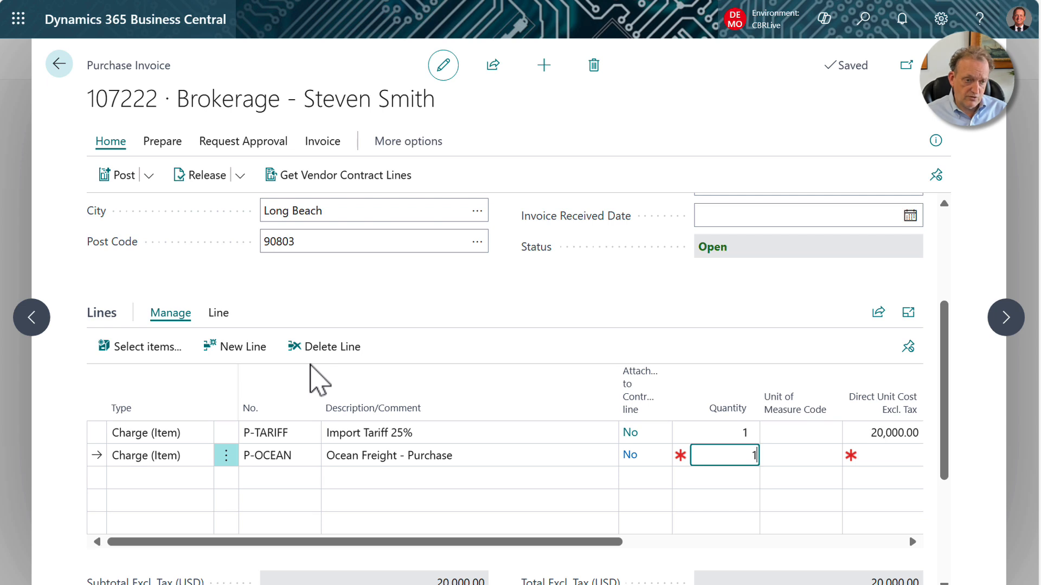
{"action": "key", "text": "Tab"}
{"action": "key", "text": "Tab"}
{"action": "type", "text": "5000"}
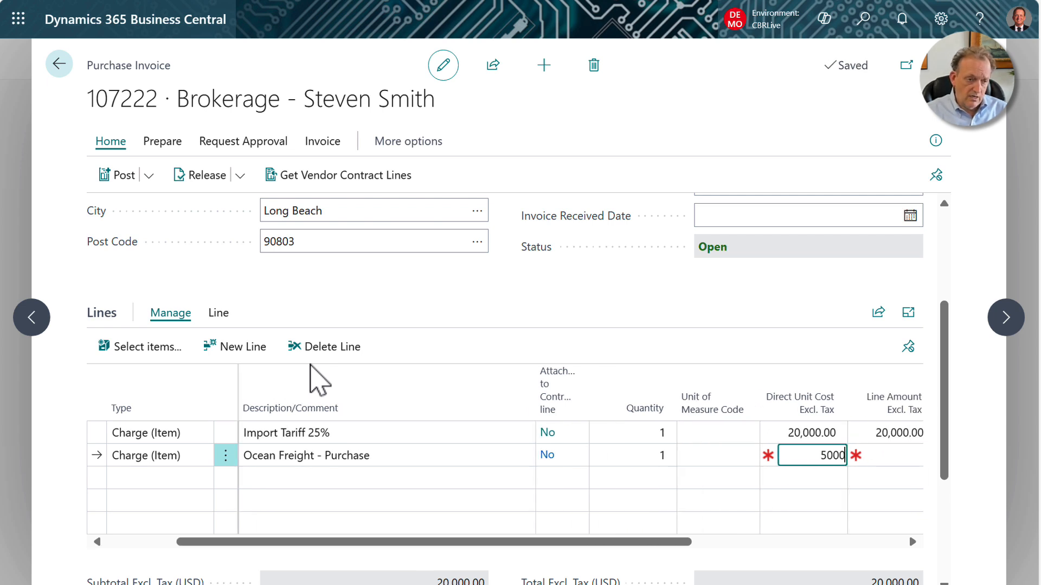
{"action": "key", "text": "Tab"}
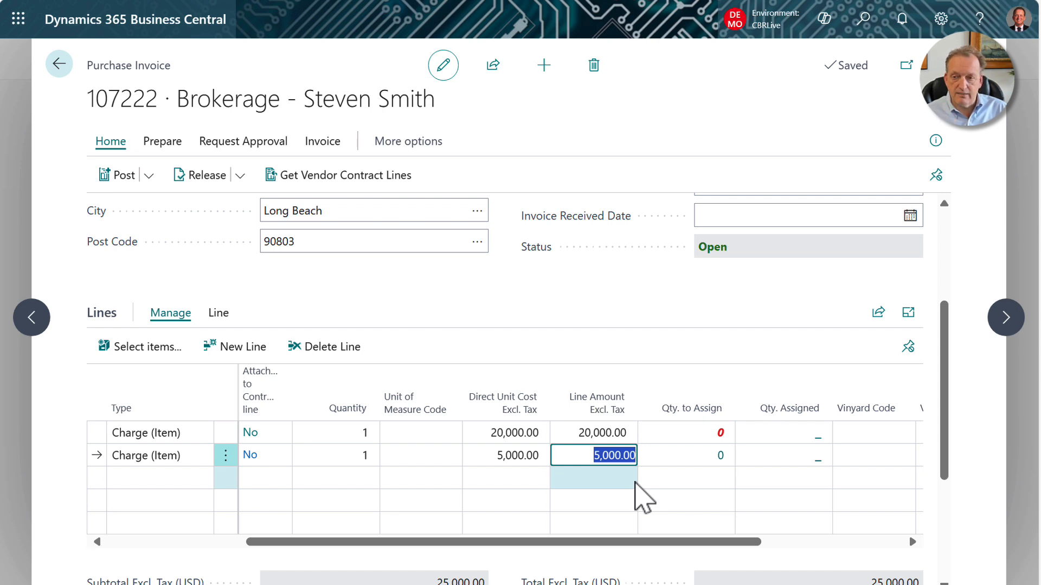
Open the Item Charge Assignment for the ocean freight line and expand its window.
{"action": "left_click", "coordinate": [219, 316]}
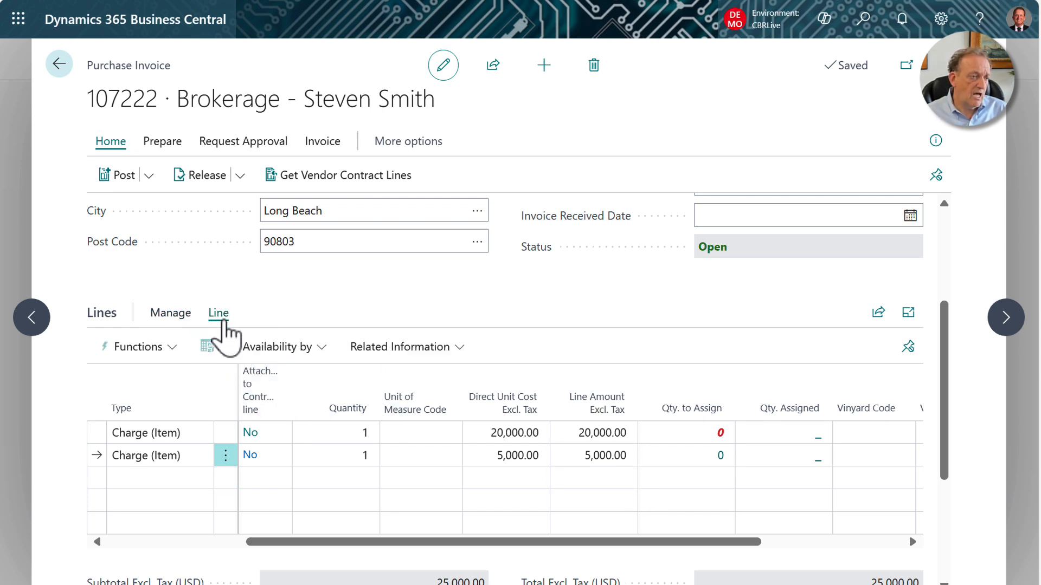
{"action": "left_click", "coordinate": [451, 350]}
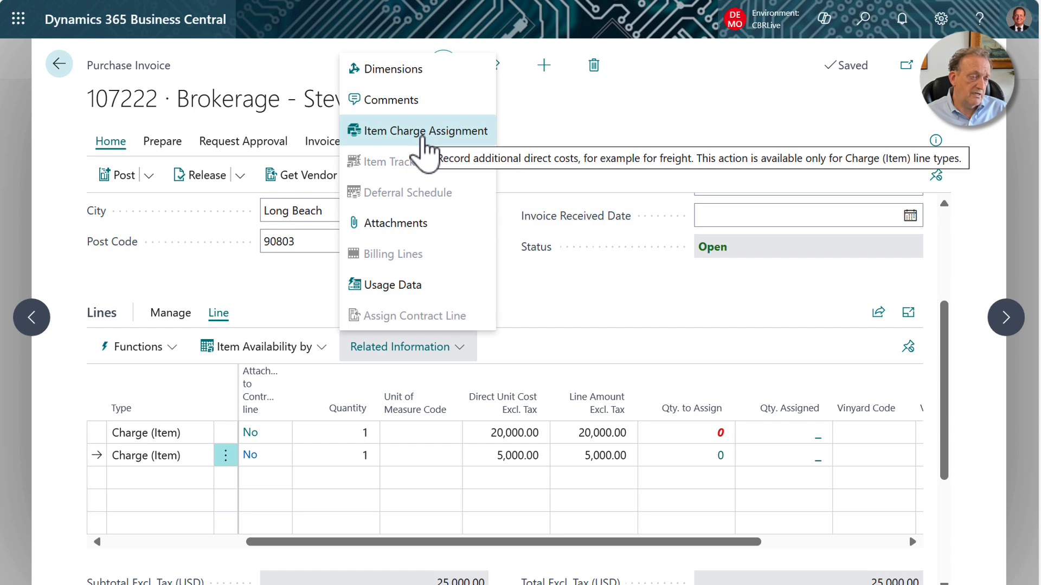
{"action": "left_click", "coordinate": [424, 140]}
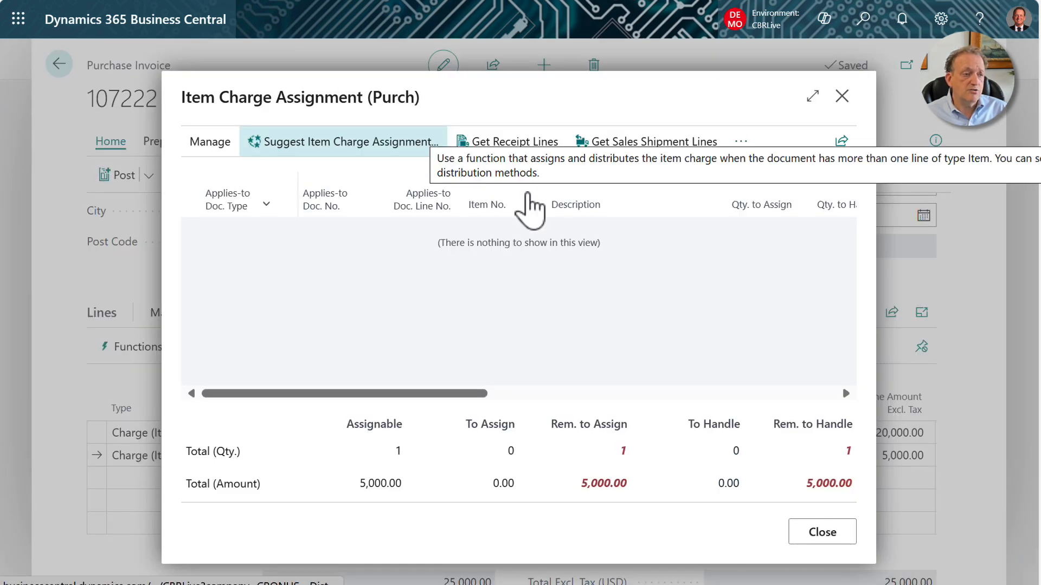
{"action": "left_click", "coordinate": [812, 96]}
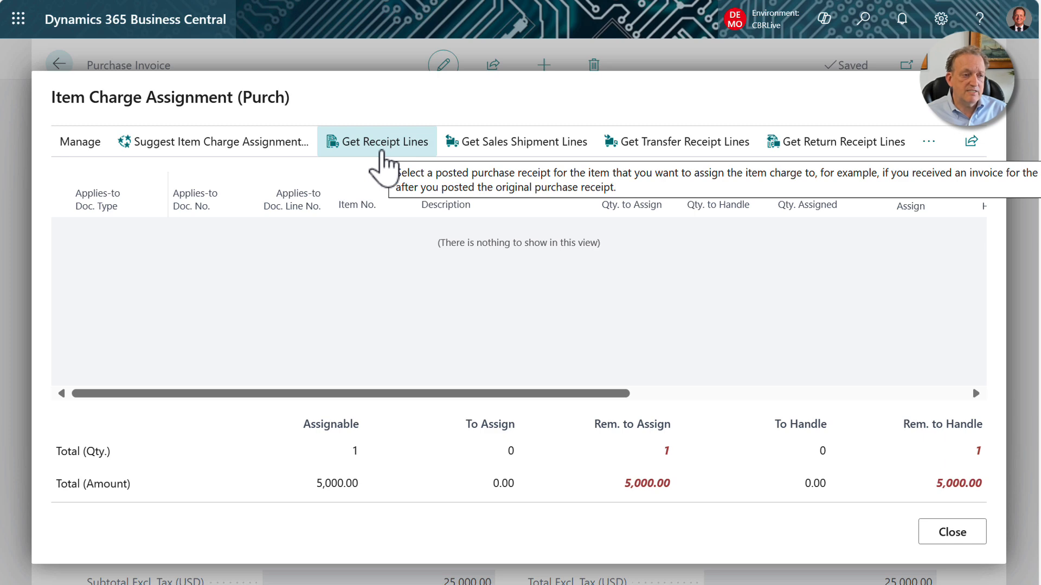
Retrieve the three lines of receipt 107217 (ROME, TOKYO and MOSCOW chairs, items 1960-S, 1964-S and 1980-S) into the ocean freight charge assignment.
{"action": "left_click", "coordinate": [383, 163]}
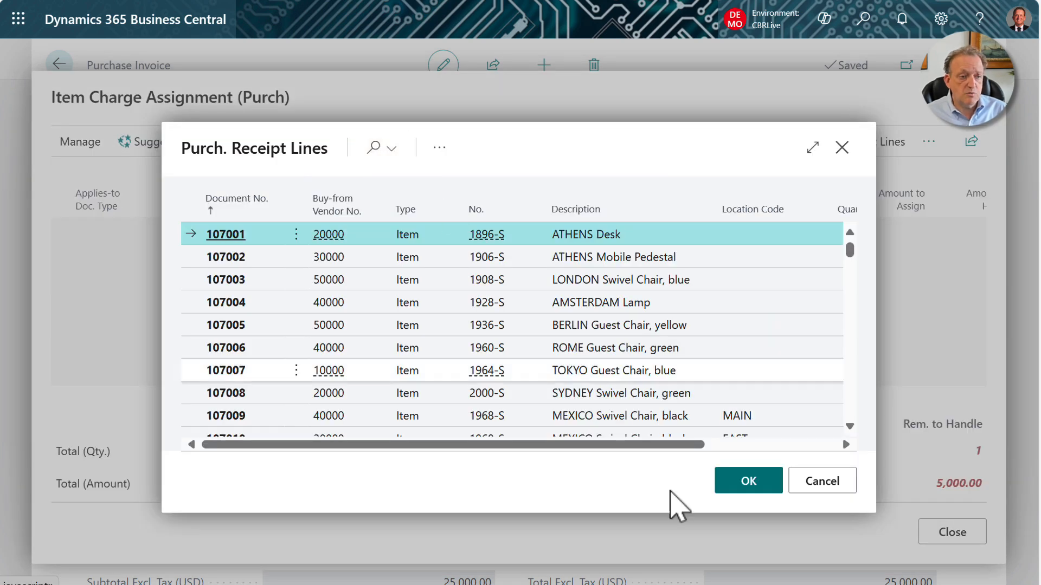
{"action": "left_click_drag", "start_coordinate": [850, 252], "coordinate": [859, 432]}
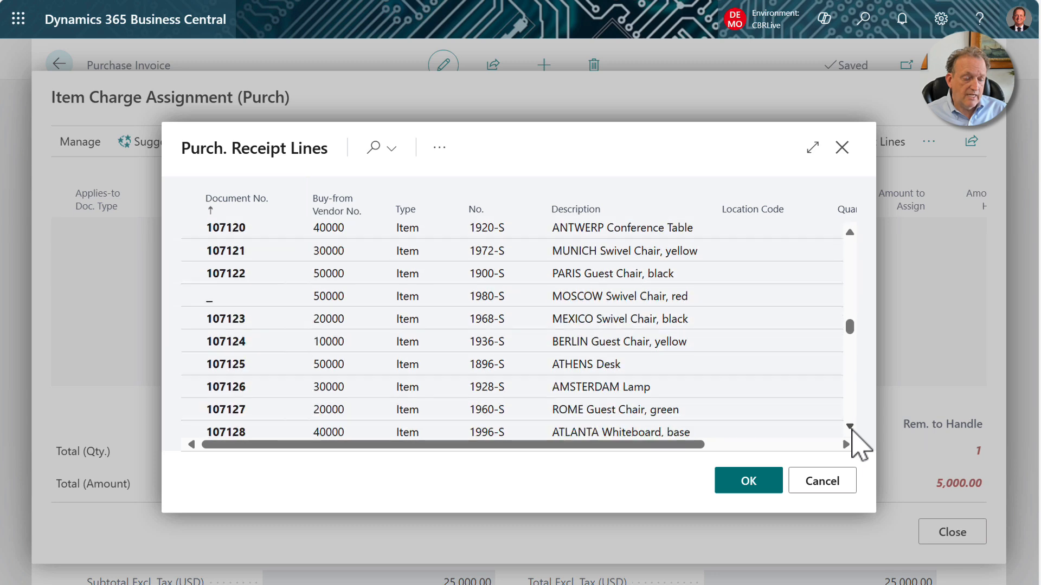
{"action": "scroll", "coordinate": [852, 432], "scroll_direction": "down", "scroll_amount": 5}
{"action": "left_click_drag", "start_coordinate": [851, 343], "coordinate": [852, 433]}
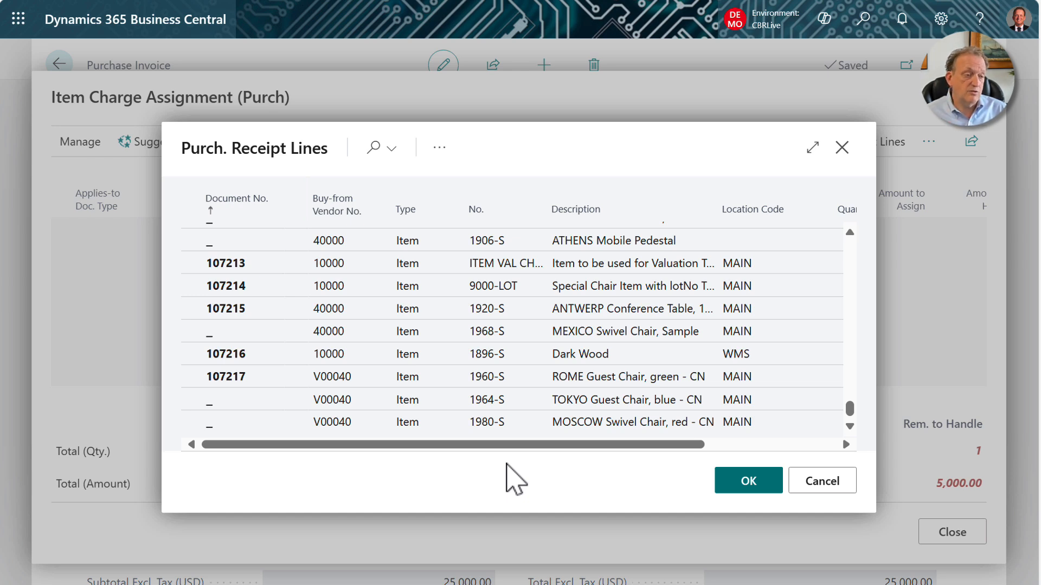
{"action": "left_click", "coordinate": [298, 431]}
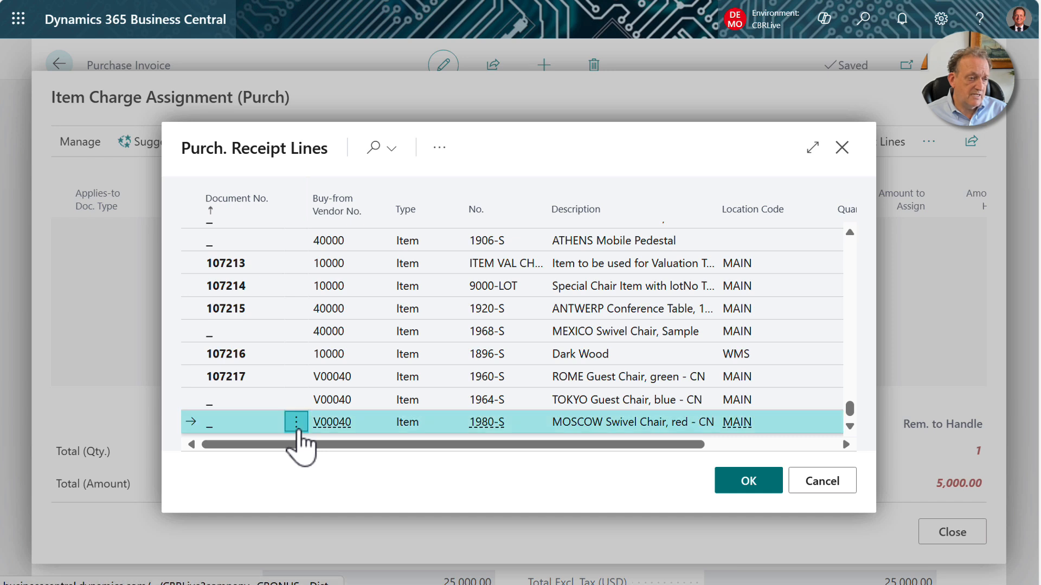
{"action": "left_click", "coordinate": [287, 441]}
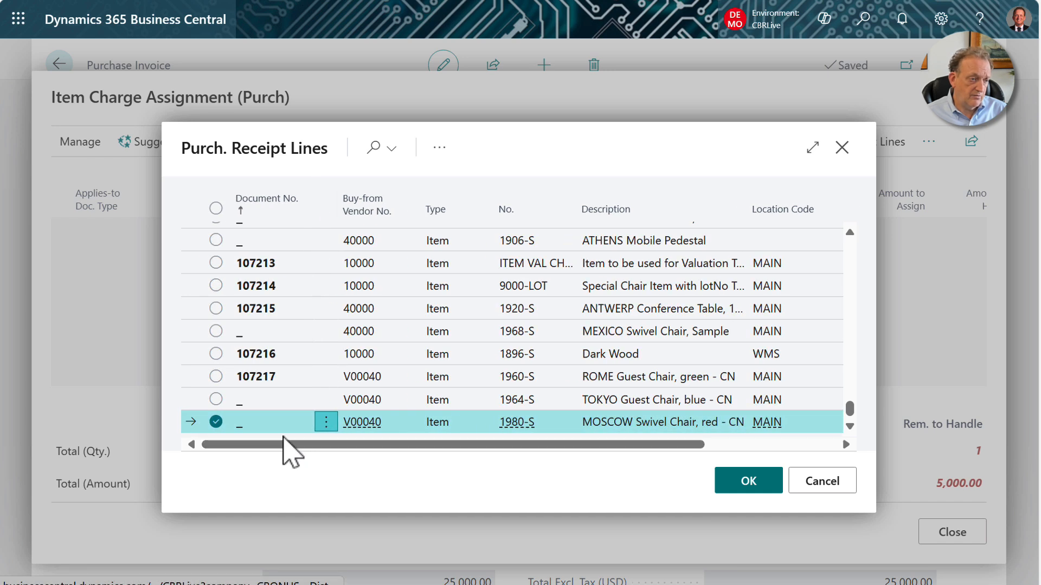
{"action": "left_click", "coordinate": [216, 376]}
{"action": "left_click", "coordinate": [215, 399]}
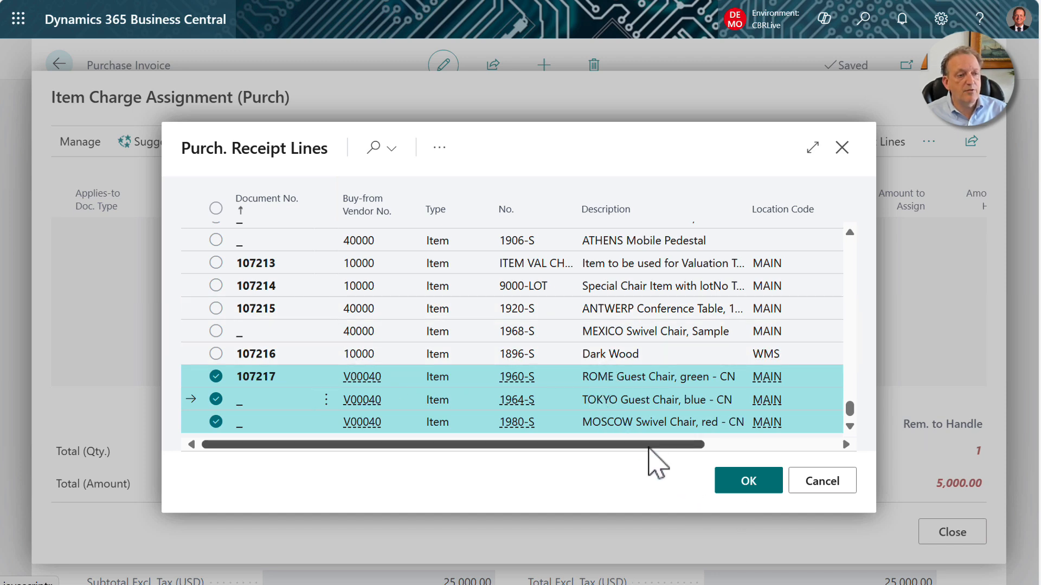
{"action": "left_click", "coordinate": [756, 486]}
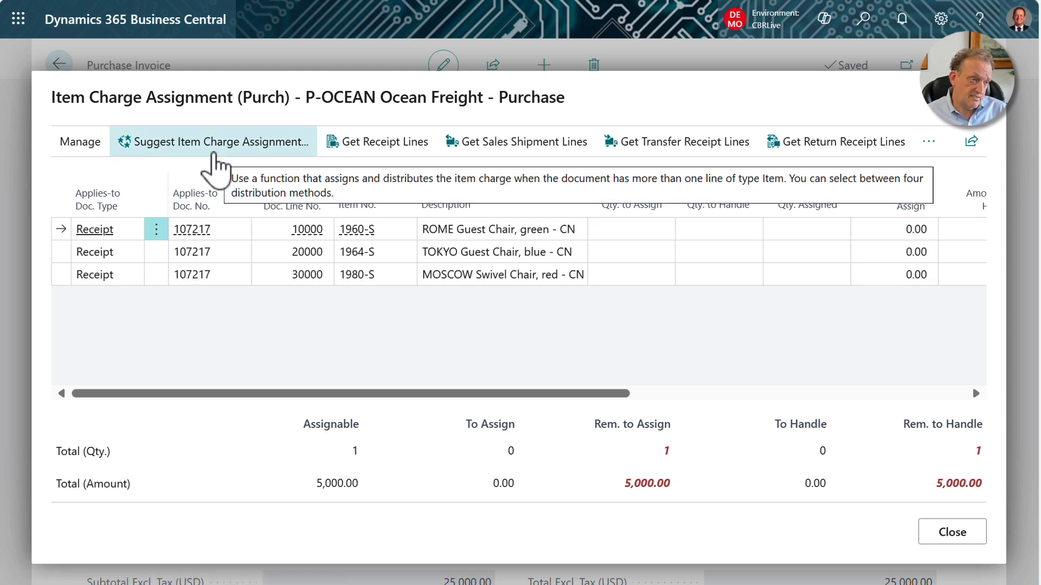
Distribute the ocean freight charge across the three receipt lines using the By Amount method, and close the assignment.
{"action": "left_click", "coordinate": [213, 154]}
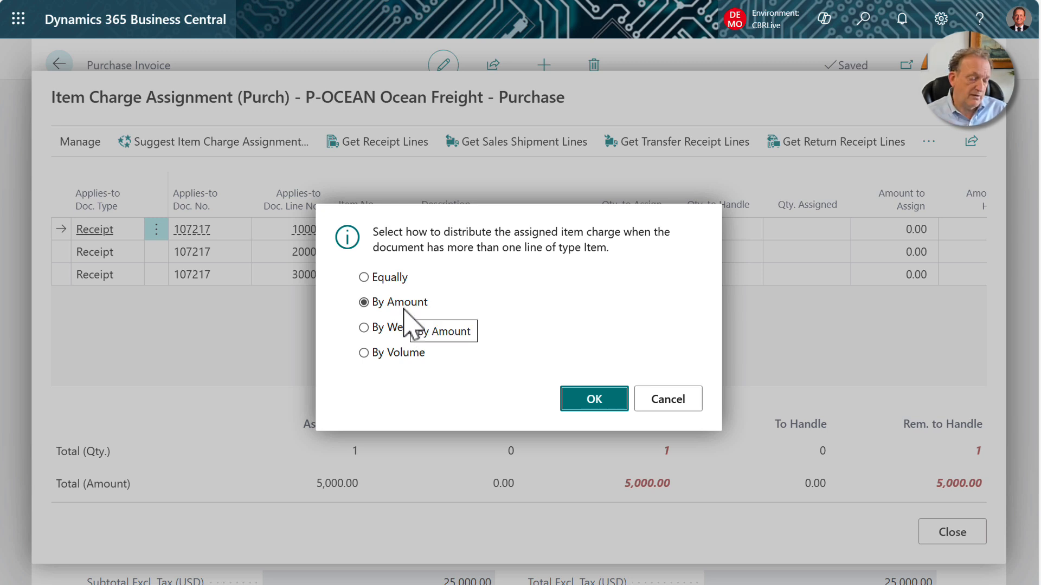
{"action": "left_click", "coordinate": [396, 278]}
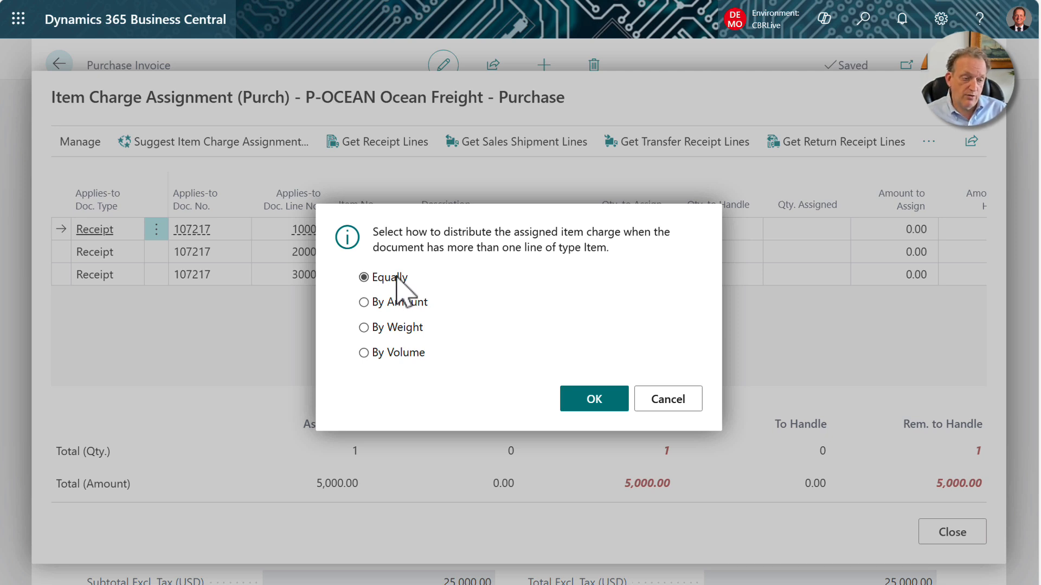
{"action": "left_click", "coordinate": [392, 332]}
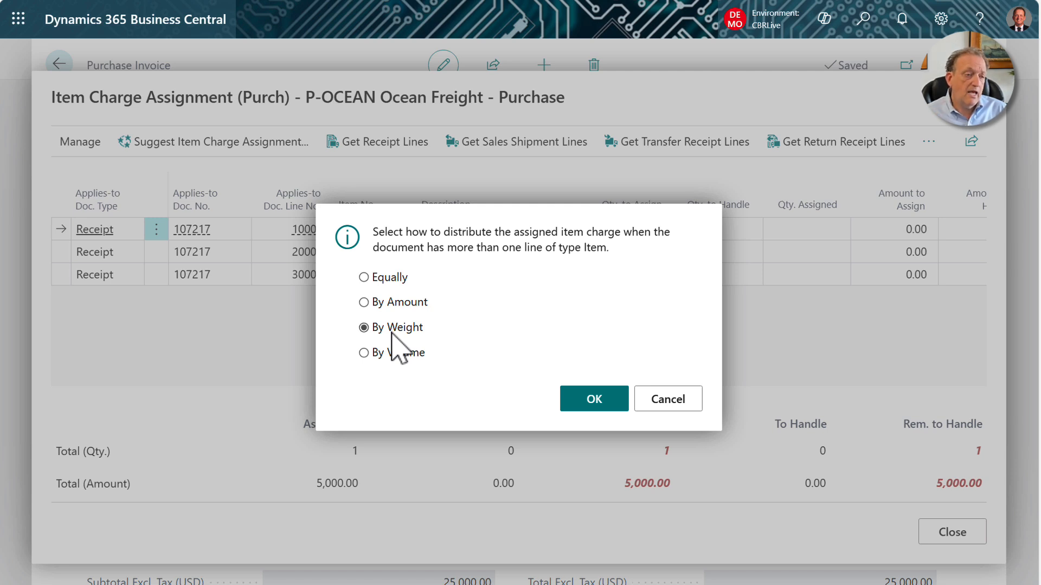
{"action": "left_click", "coordinate": [413, 353]}
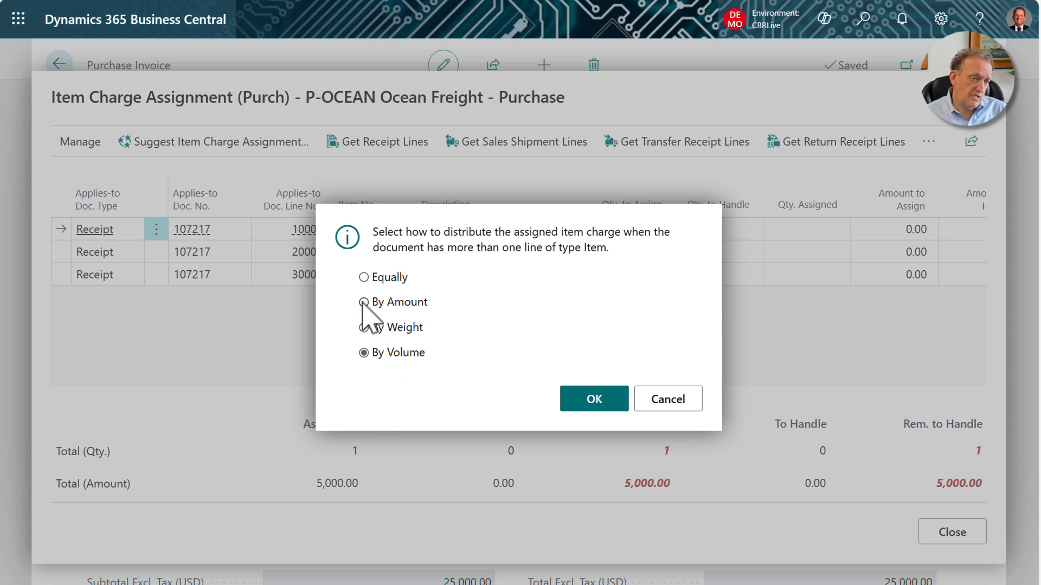
{"action": "left_click", "coordinate": [364, 303]}
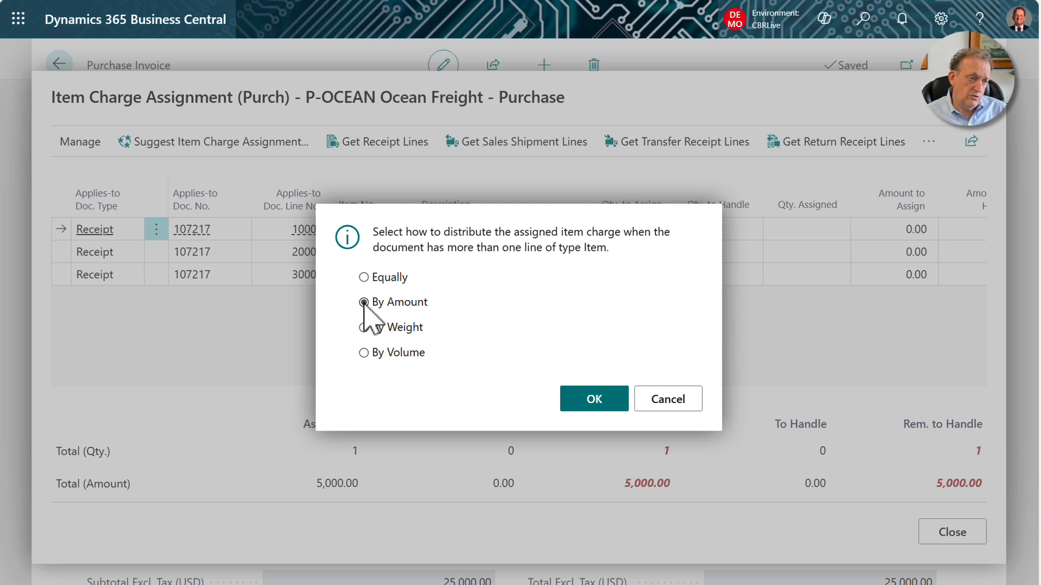
{"action": "left_click", "coordinate": [597, 402]}
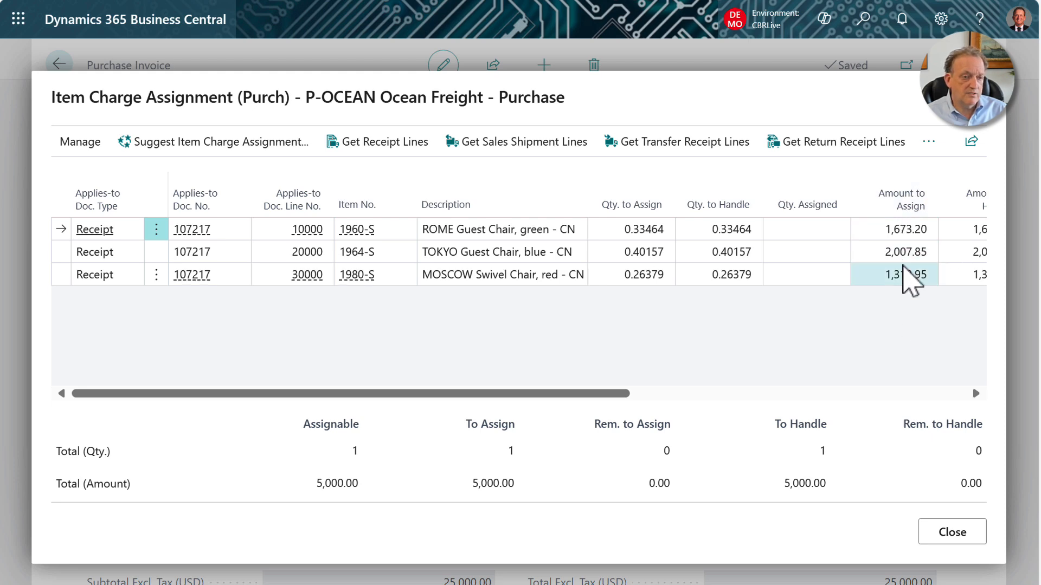
{"action": "left_click", "coordinate": [951, 532]}
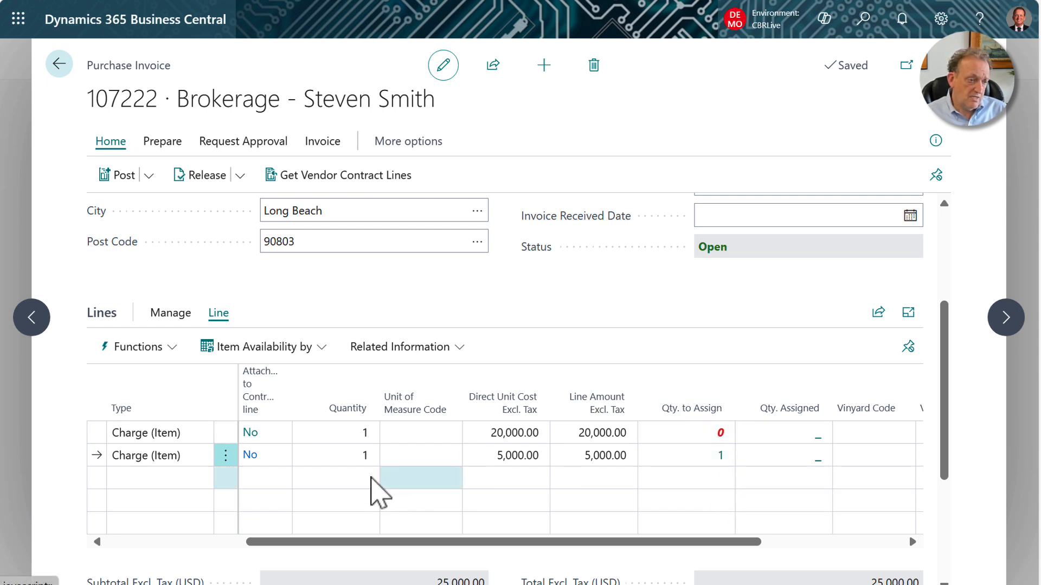
{"action": "left_click", "coordinate": [362, 456]}
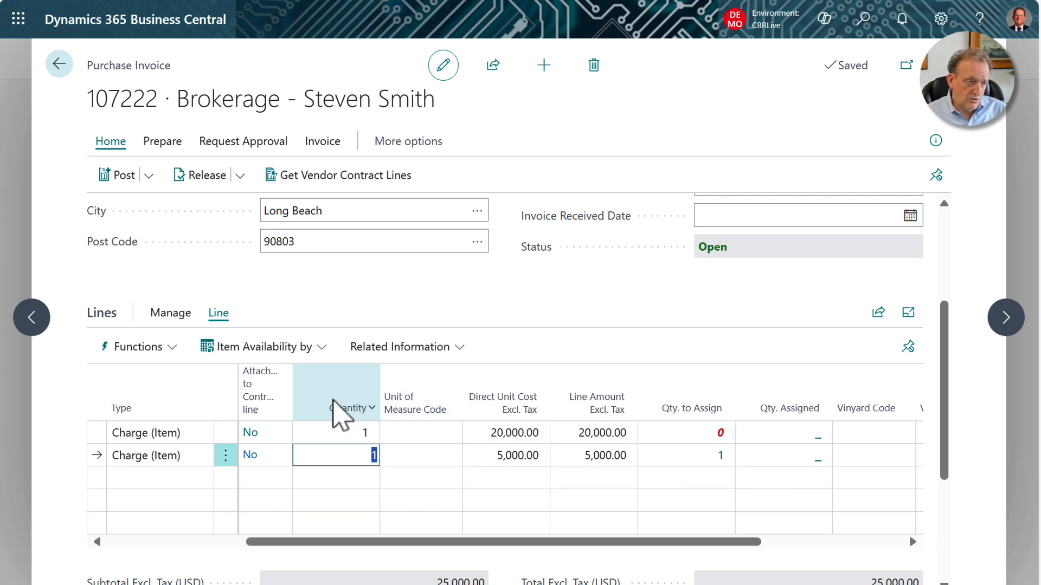
{"action": "left_click", "coordinate": [448, 351]}
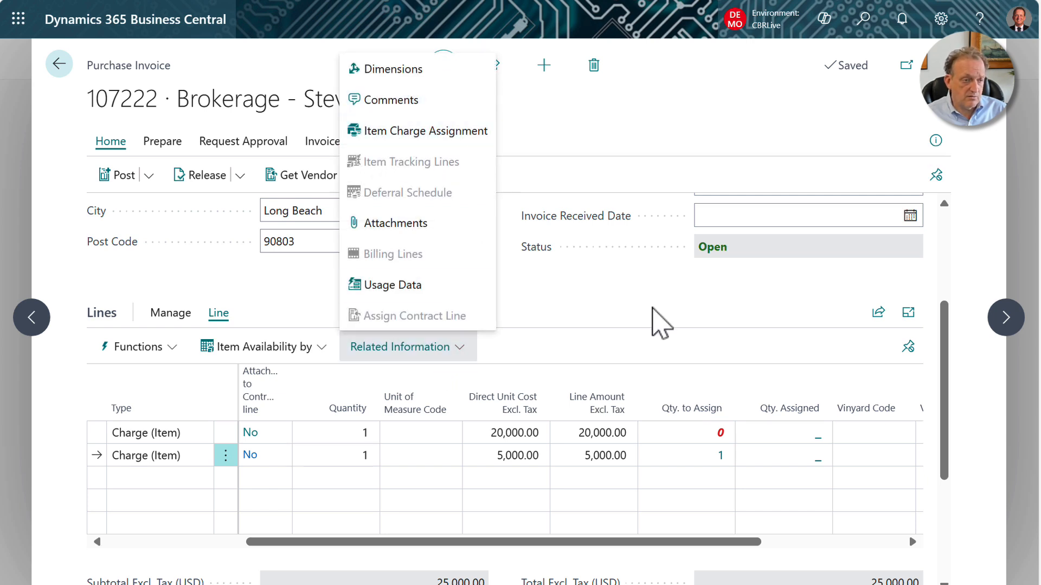
{"action": "left_click", "coordinate": [662, 322]}
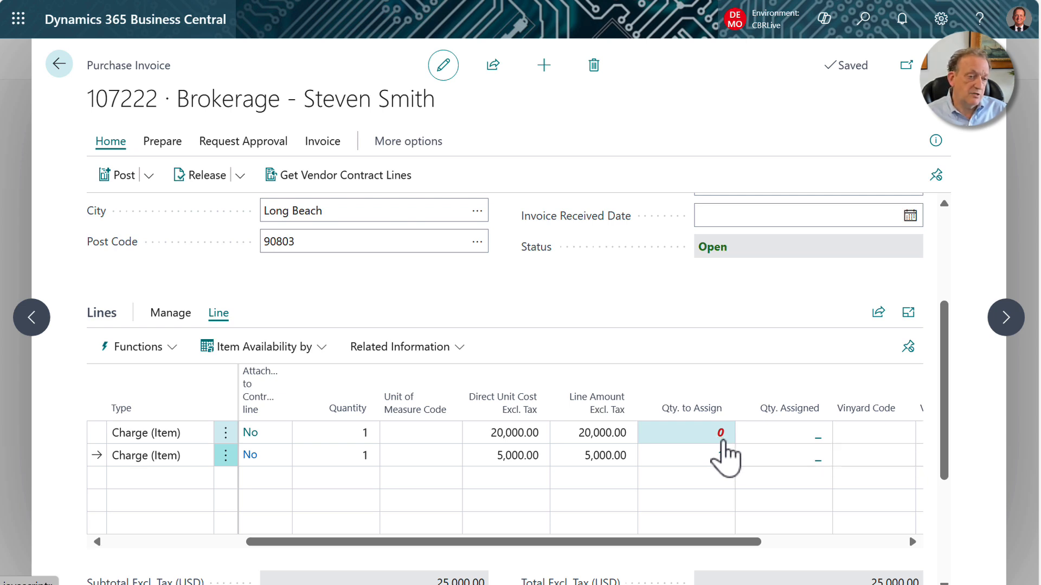
Open the tariff line's Item Charge Assignment and retrieve the three receipt 107217 lines for items 1960-S, 1964-S and 1980-S.
{"action": "left_click", "coordinate": [722, 438]}
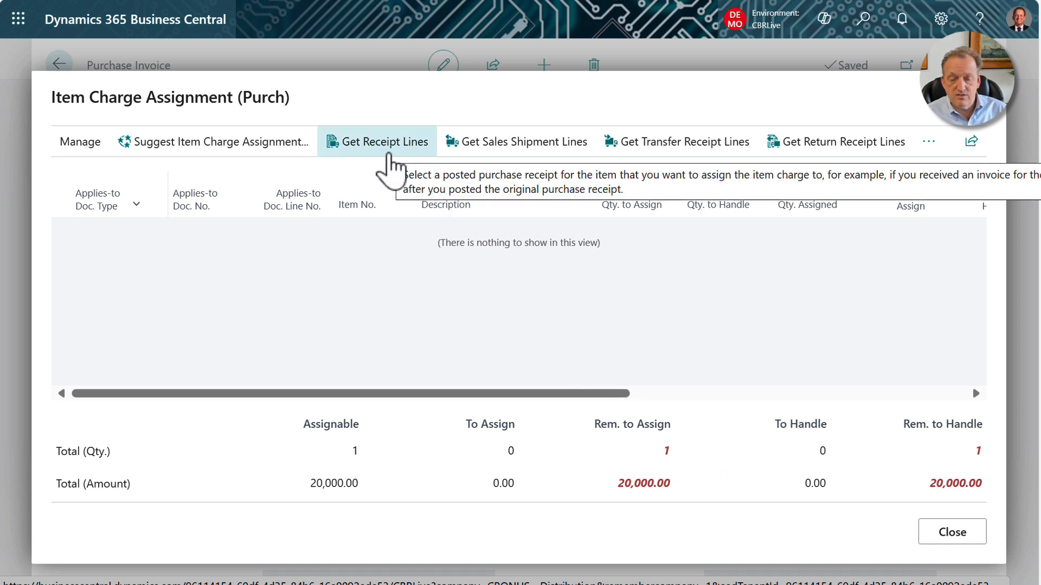
{"action": "left_click", "coordinate": [388, 153]}
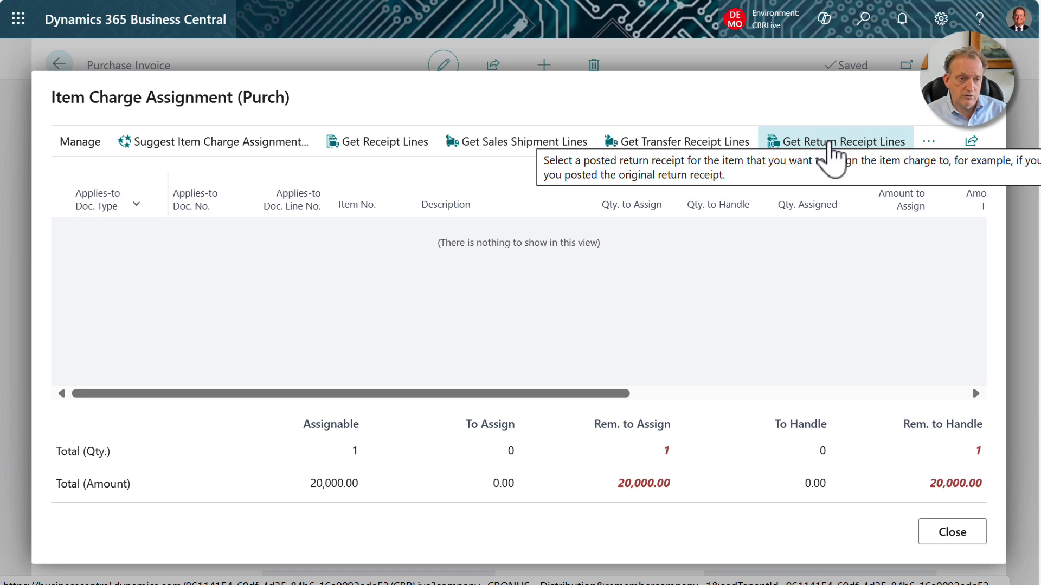
{"action": "left_click", "coordinate": [929, 151]}
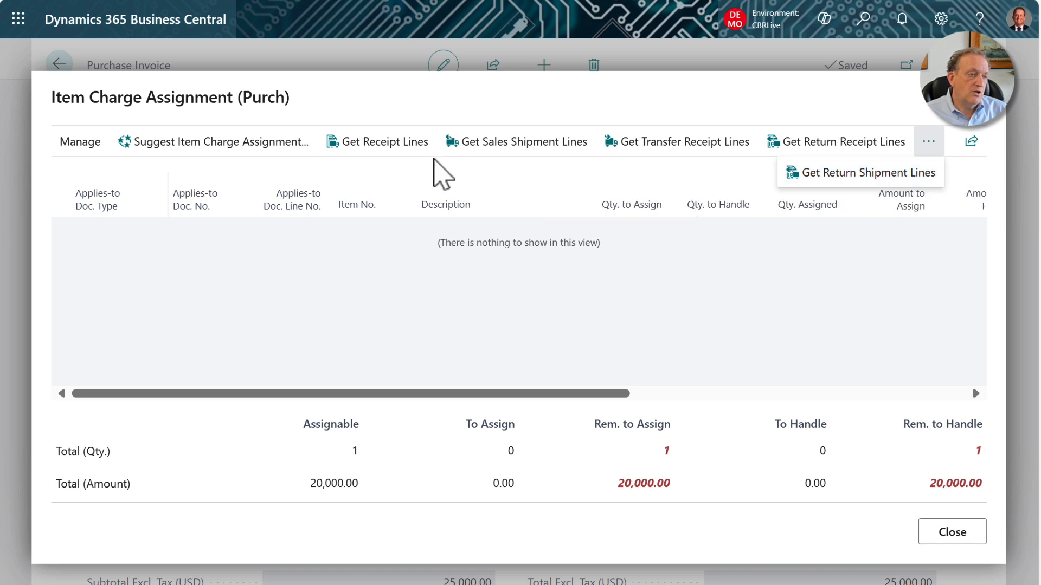
{"action": "left_click", "coordinate": [375, 144]}
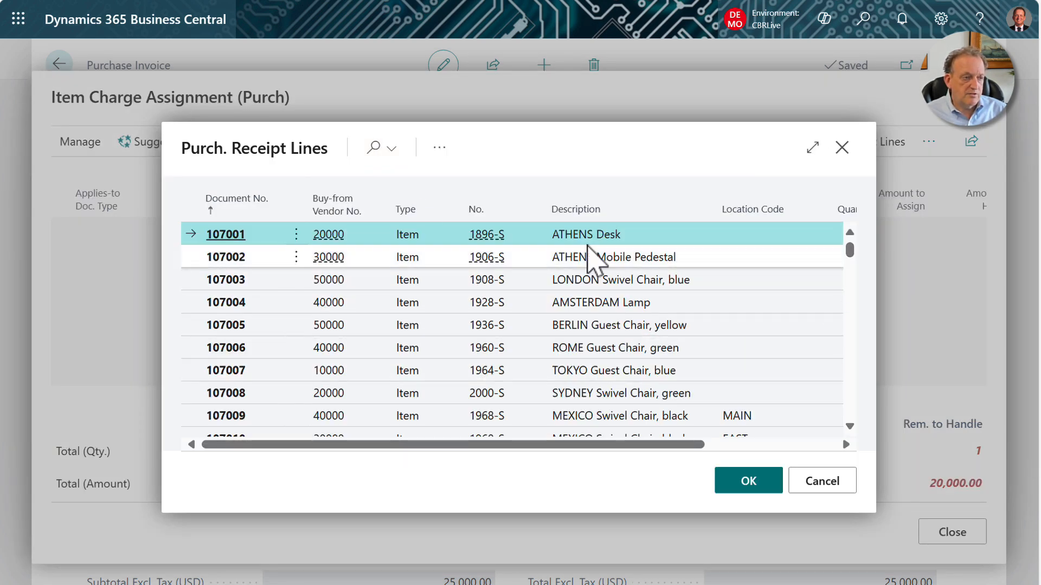
{"action": "left_click_drag", "start_coordinate": [848, 246], "coordinate": [859, 454]}
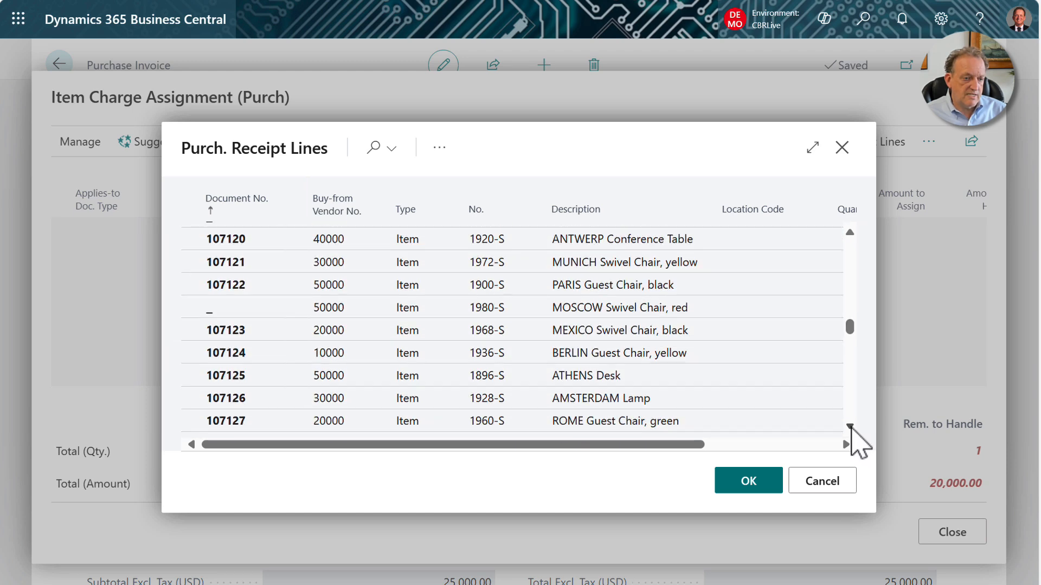
{"action": "scroll", "coordinate": [850, 412], "scroll_direction": "down", "scroll_amount": 5}
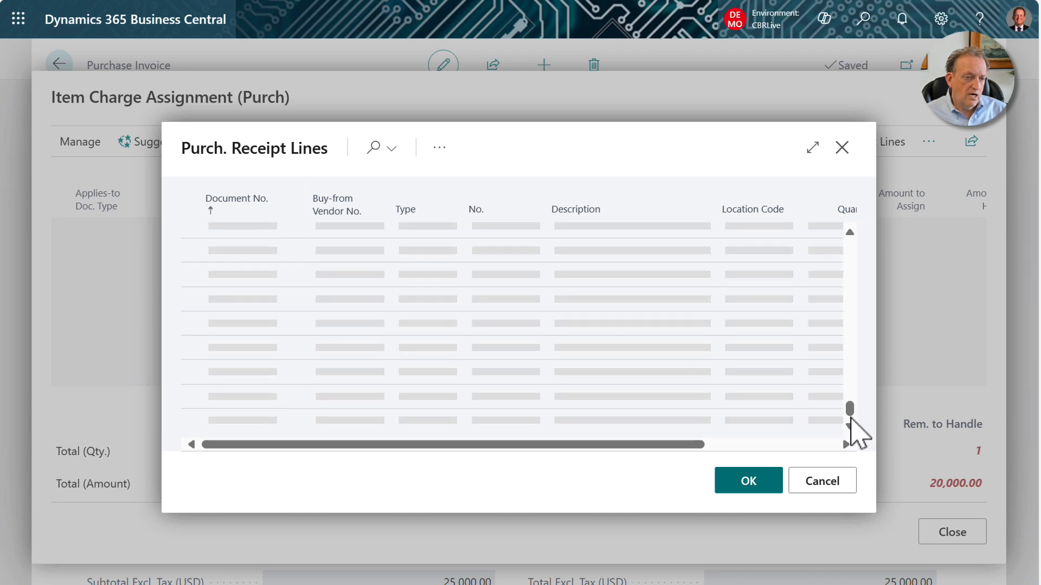
{"action": "left_click", "coordinate": [298, 426]}
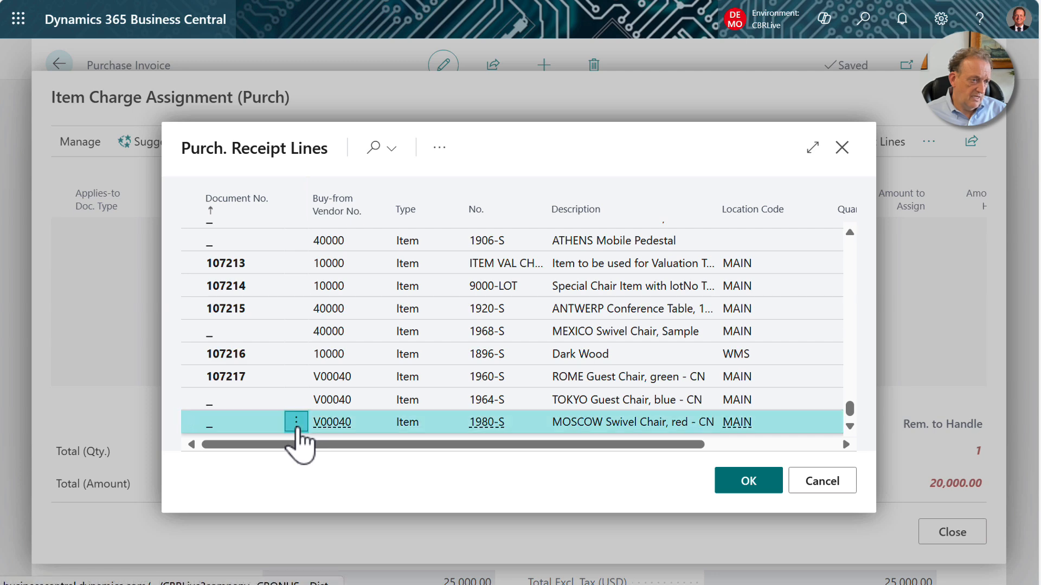
{"action": "left_click", "coordinate": [254, 451]}
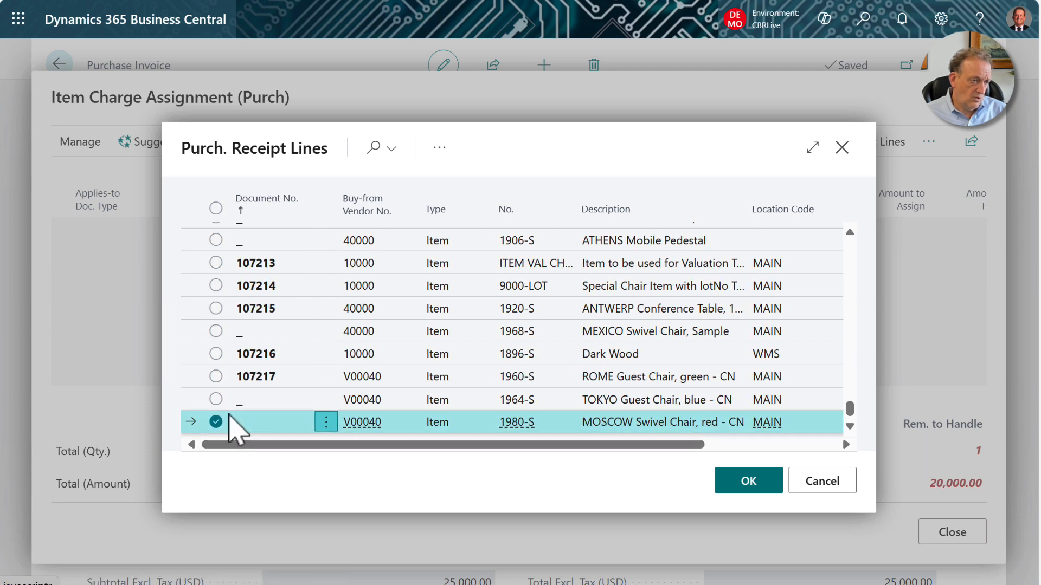
{"action": "left_click", "coordinate": [216, 376]}
{"action": "left_click", "coordinate": [215, 399]}
{"action": "left_click", "coordinate": [754, 482]}
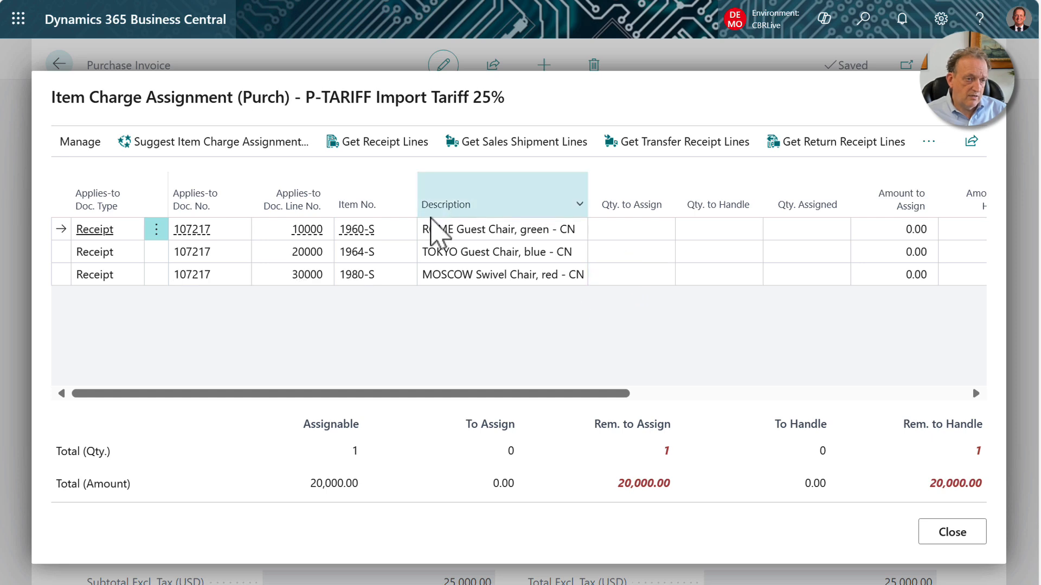
Distribute the import tariff charge across the three receipt lines by amount, and close the assignment.
{"action": "left_click", "coordinate": [217, 150]}
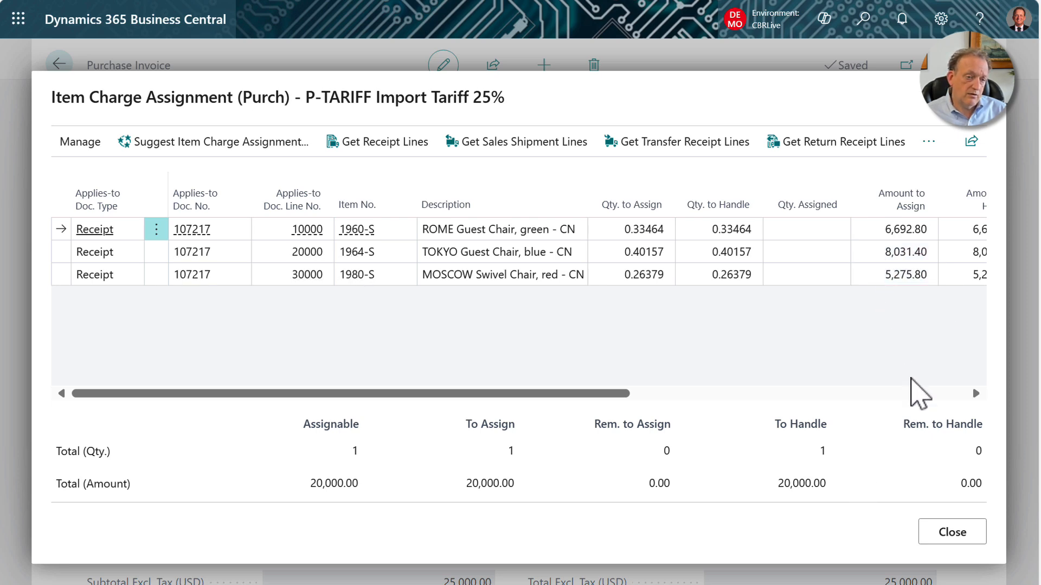
{"action": "left_click", "coordinate": [969, 540]}
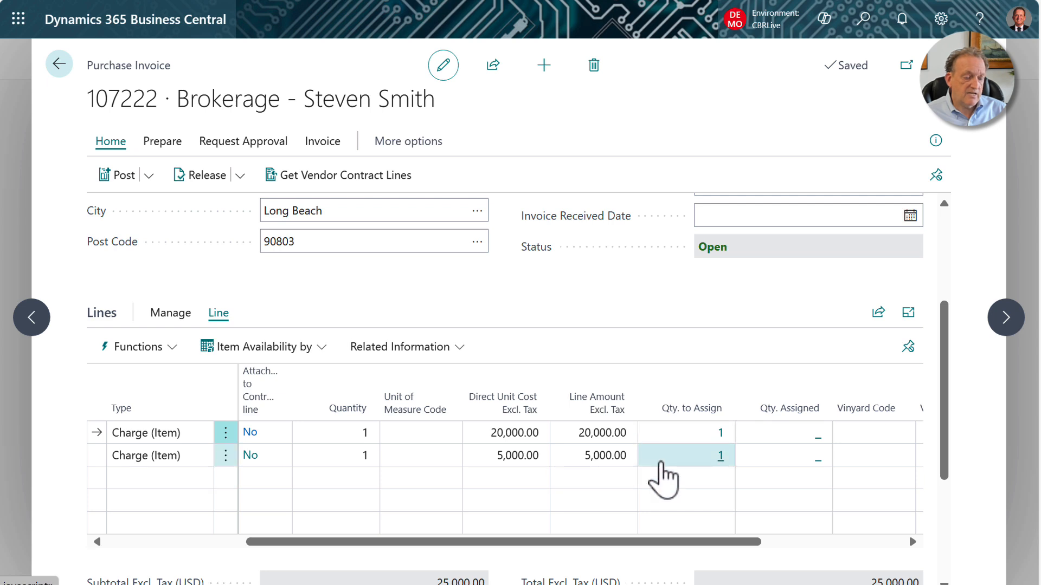
Run a posting preview of the brokerage purchase invoice.
{"action": "left_click", "coordinate": [149, 175]}
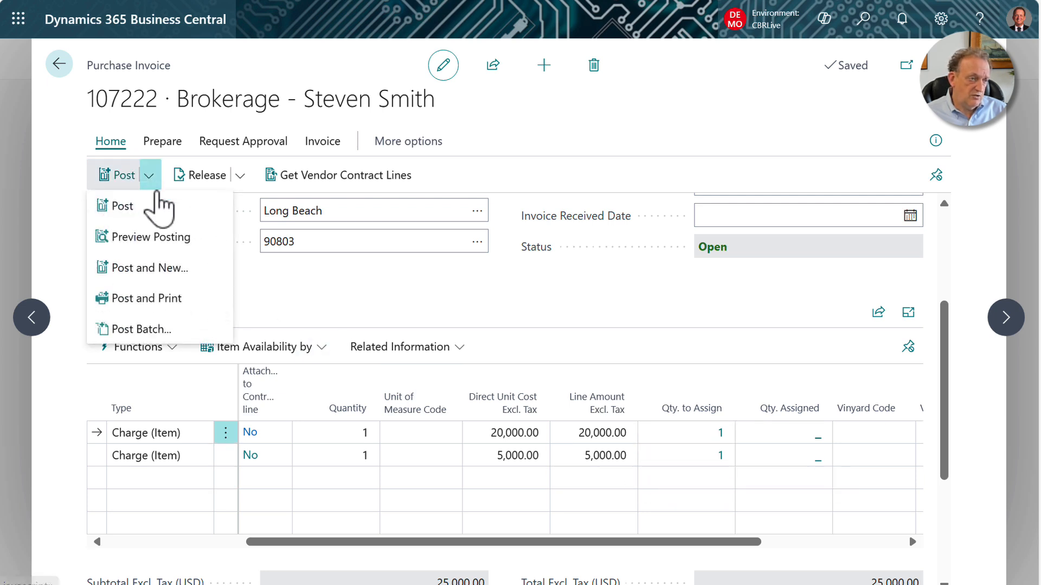
{"action": "left_click", "coordinate": [174, 236]}
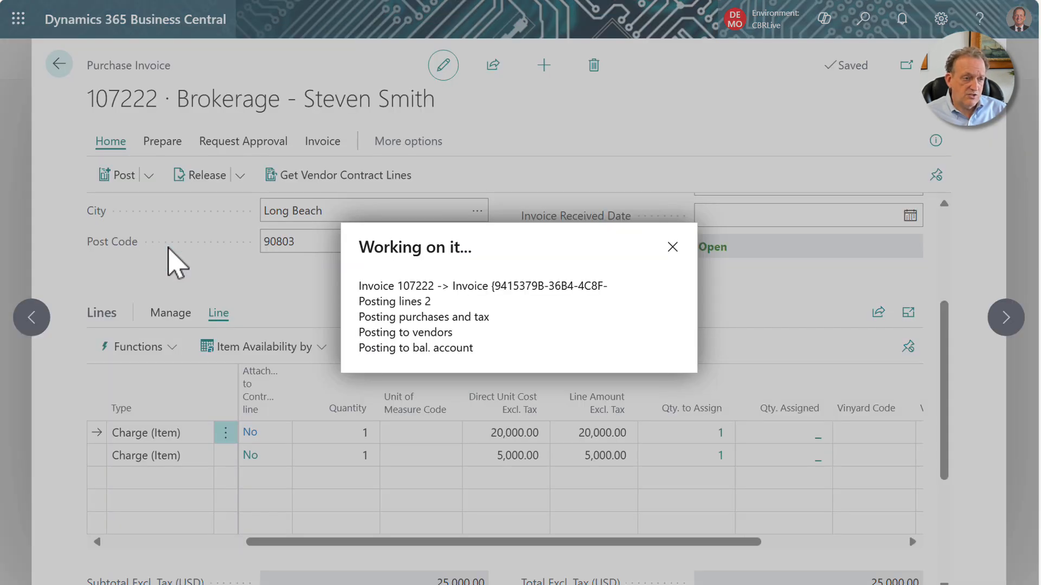